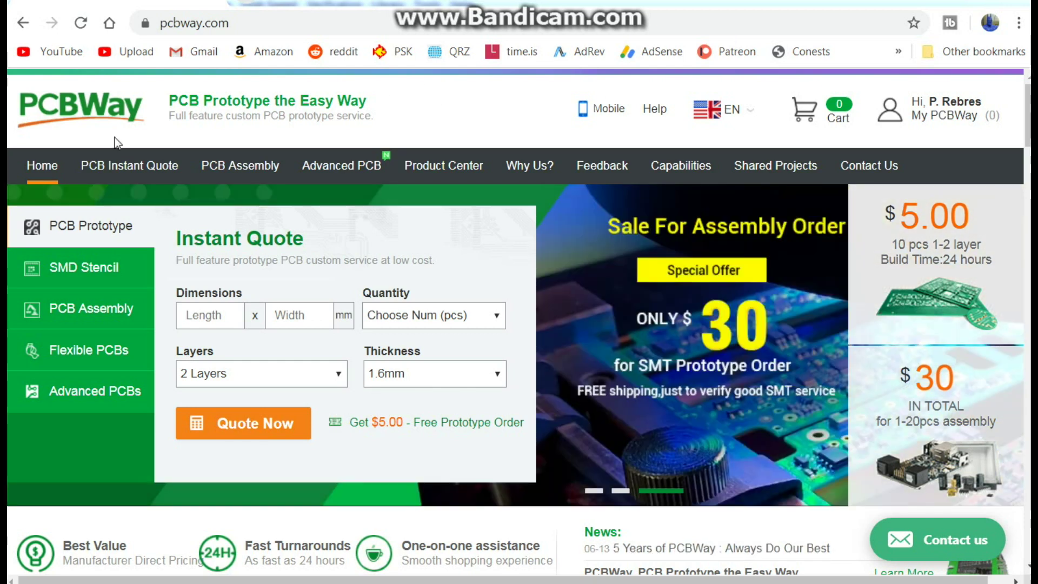
# Open PCBWay's quick-order PCB quote form and scroll through its specification options to Calculate.
pyautogui.click(118, 169)
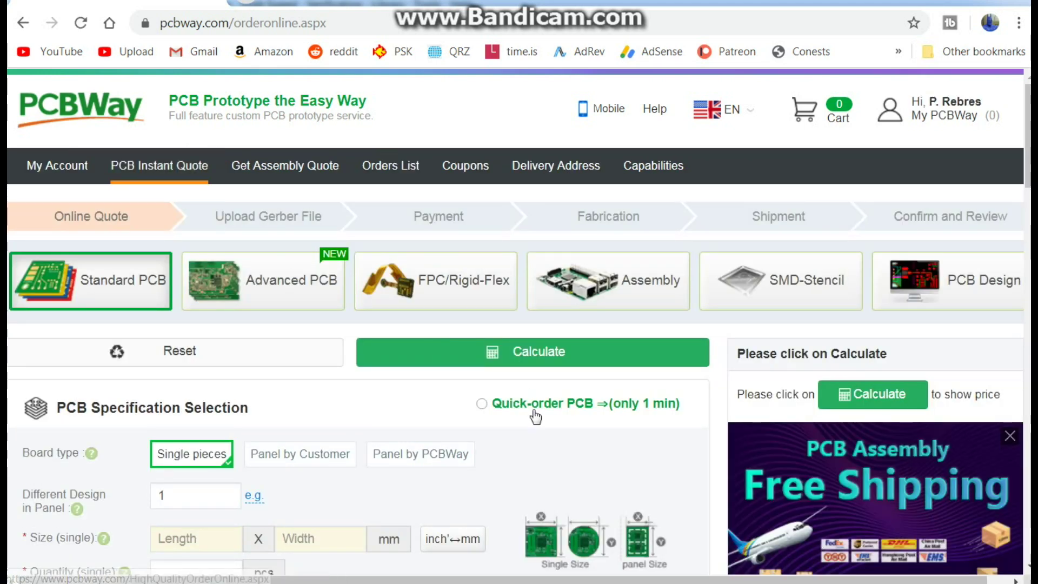
pyautogui.click(556, 413)
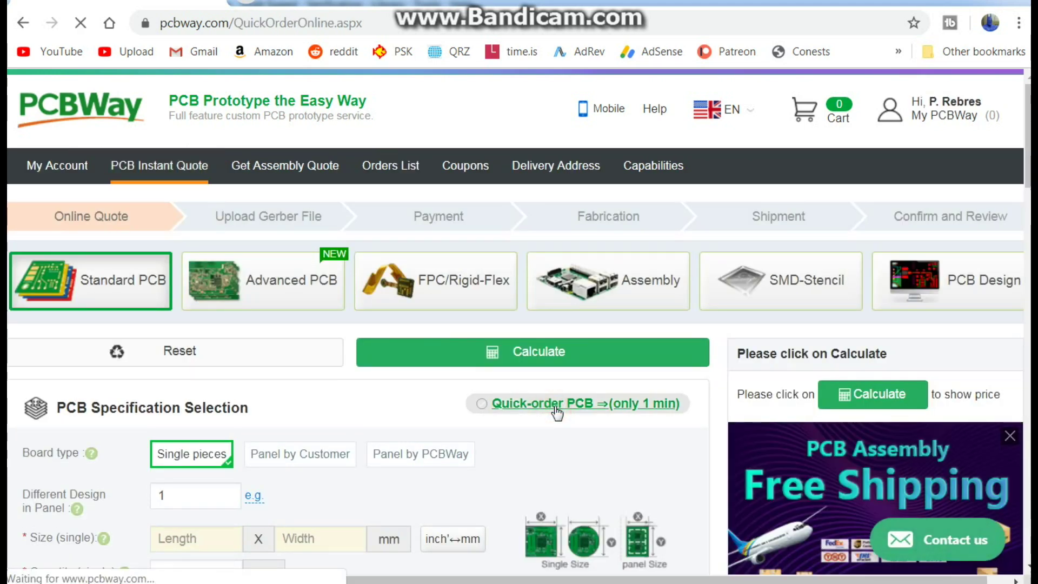
pyautogui.scroll(-5, 530, 398)
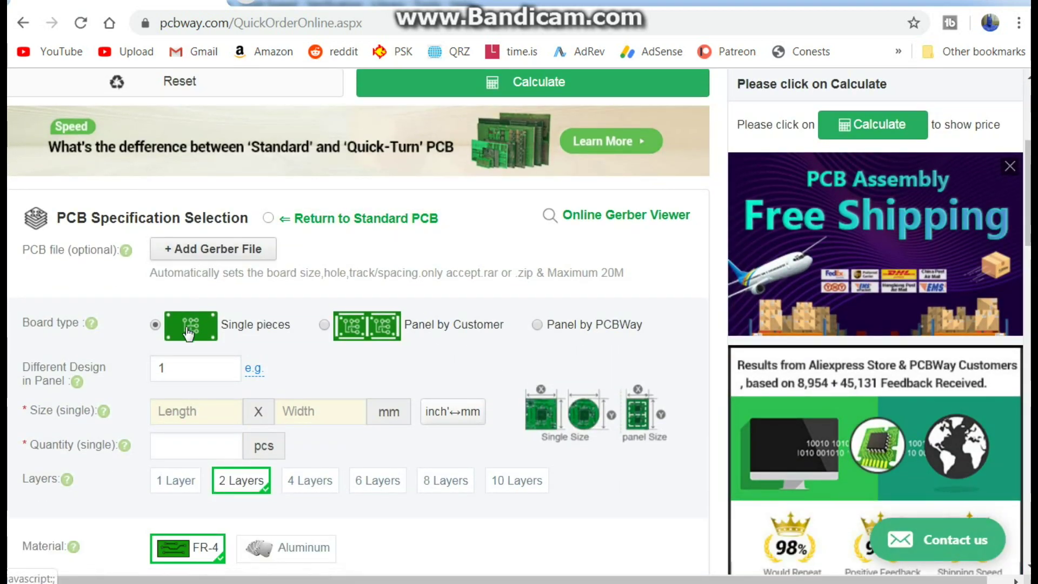
pyautogui.scroll(-1, 423, 348)
pyautogui.scroll(-15, 565, 327)
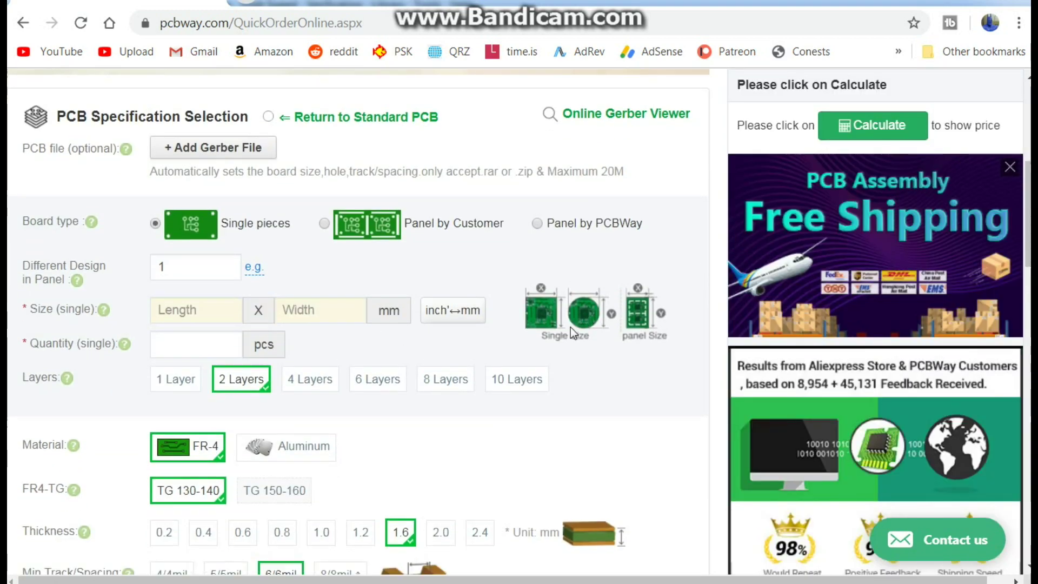
pyautogui.scroll(-6, 560, 324)
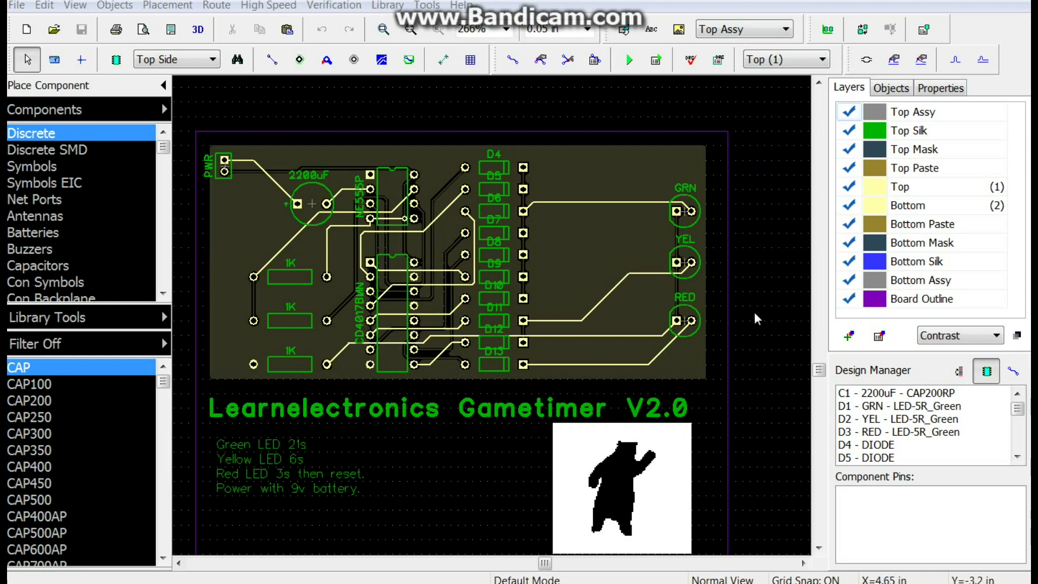
pyautogui.scroll(-2, 757, 319)
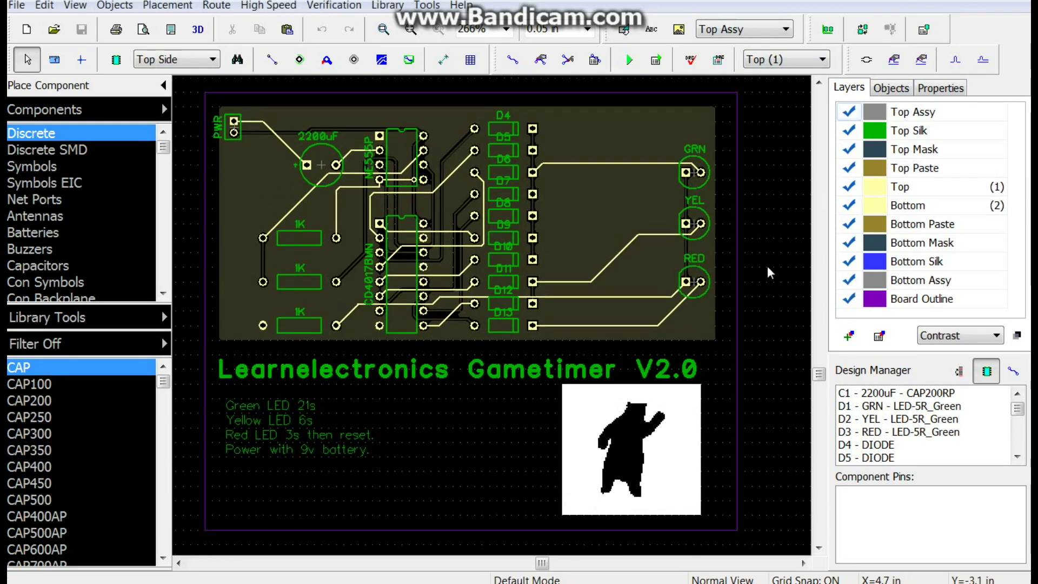
pyautogui.scroll(1, 771, 273)
pyautogui.click(742, 32)
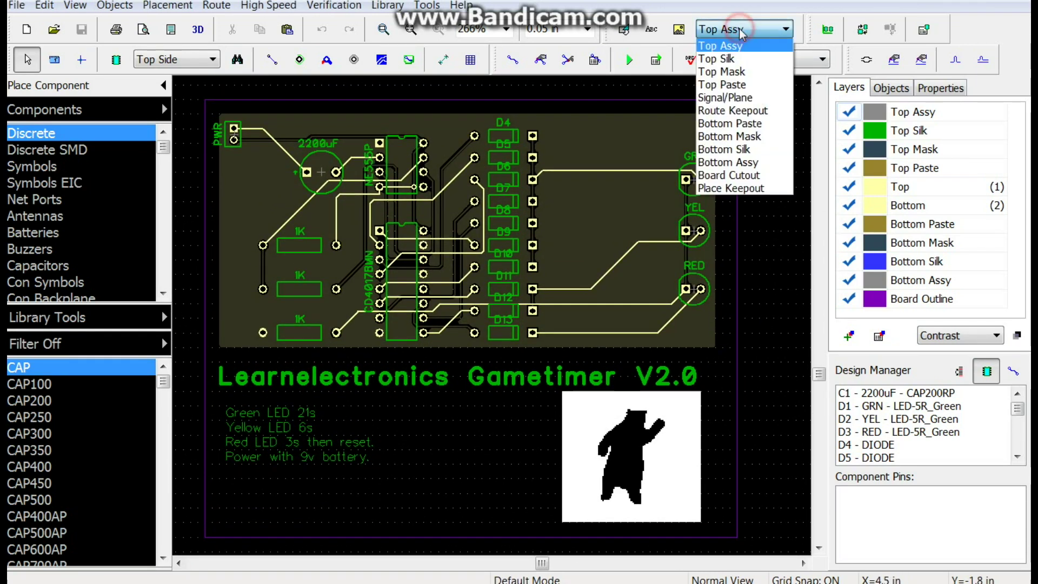
pyautogui.click(744, 59)
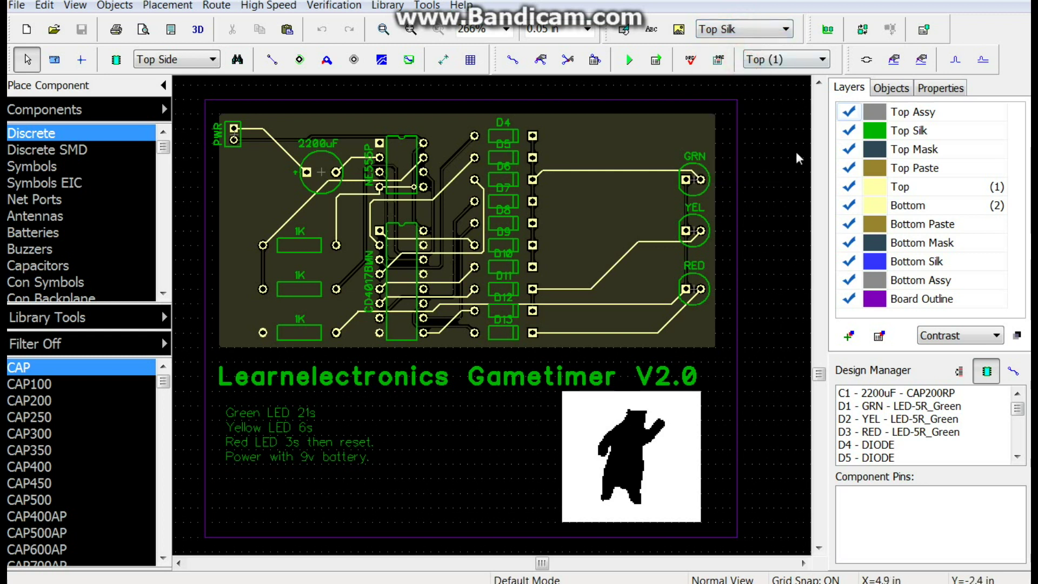
pyautogui.click(738, 30)
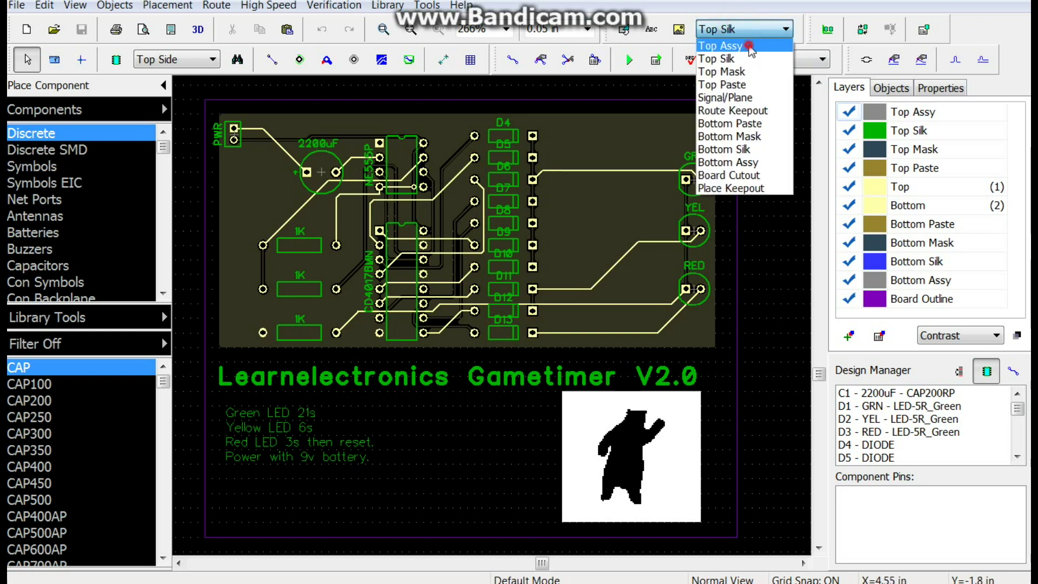
pyautogui.click(750, 46)
pyautogui.click(754, 29)
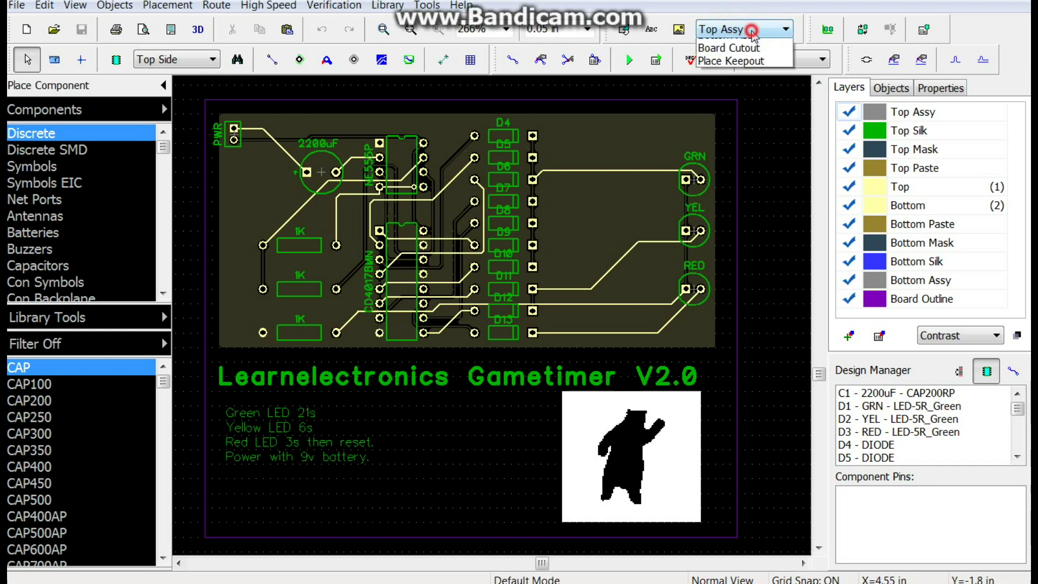
pyautogui.click(756, 30)
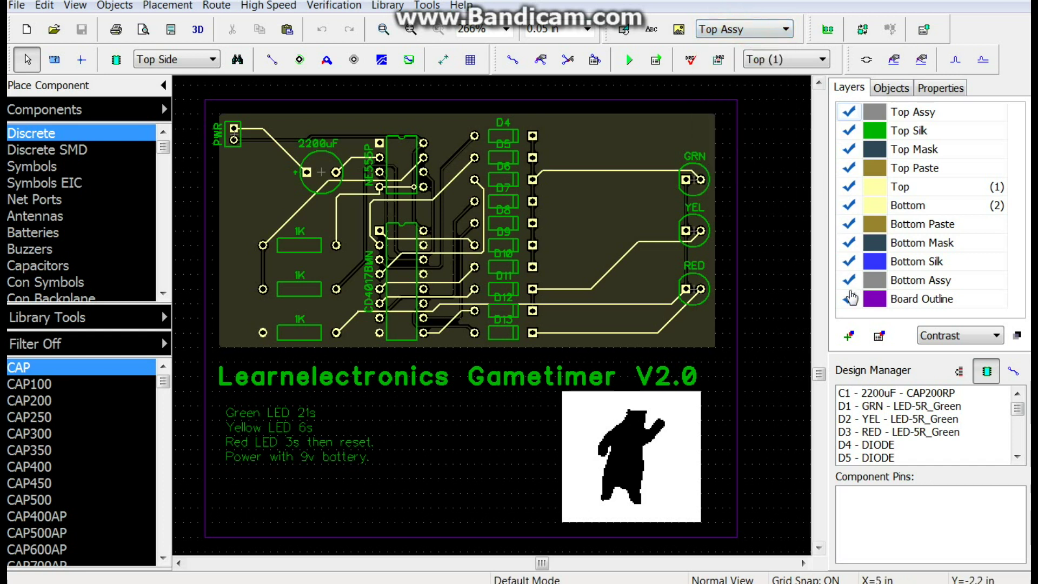
pyautogui.click(849, 280)
pyautogui.click(849, 261)
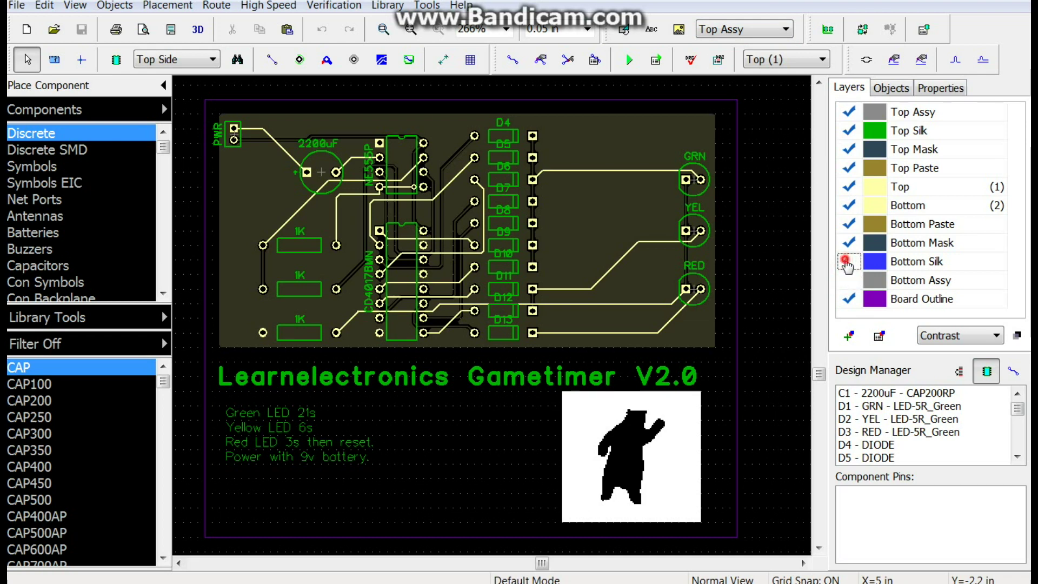
pyautogui.click(848, 243)
pyautogui.click(848, 224)
pyautogui.click(849, 205)
pyautogui.click(849, 187)
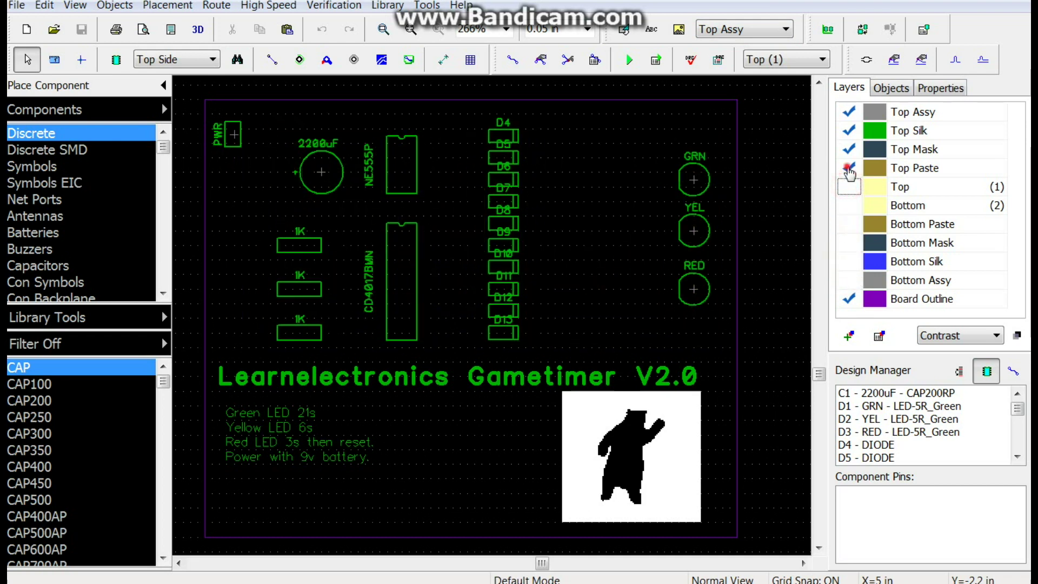
pyautogui.click(848, 167)
pyautogui.click(846, 149)
pyautogui.click(848, 131)
pyautogui.click(849, 112)
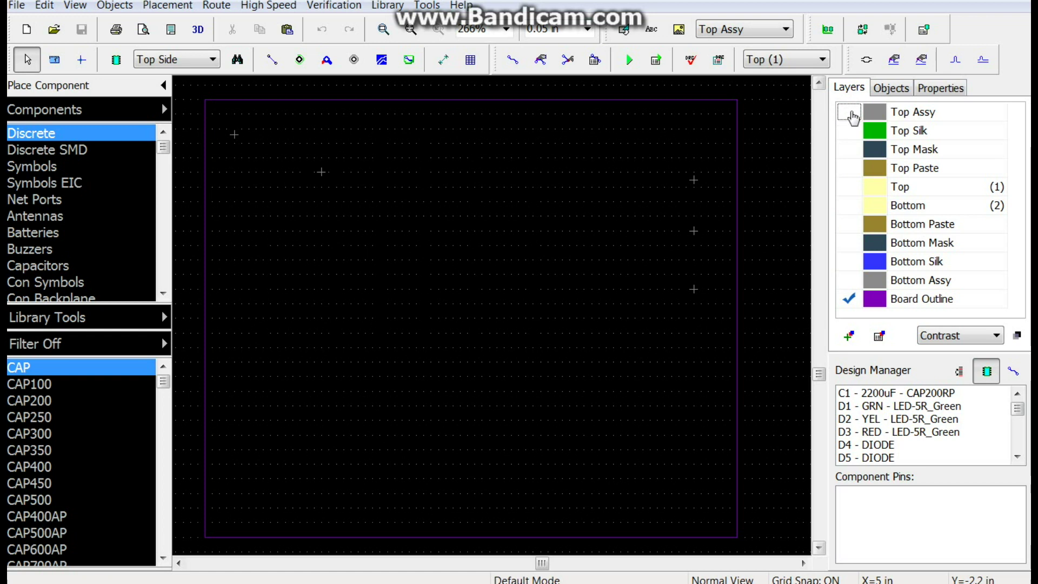
pyautogui.click(850, 112)
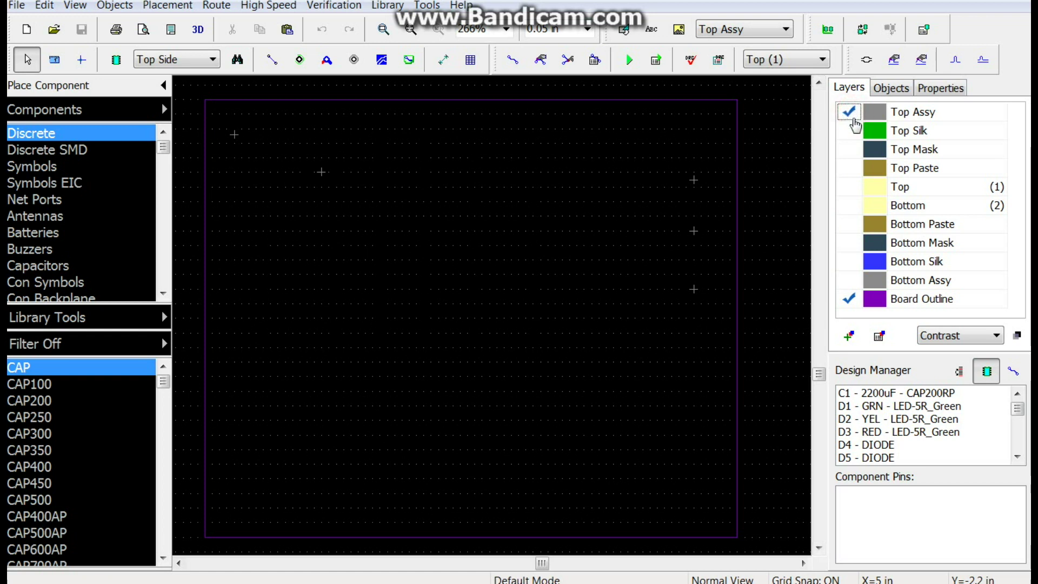
pyautogui.click(852, 130)
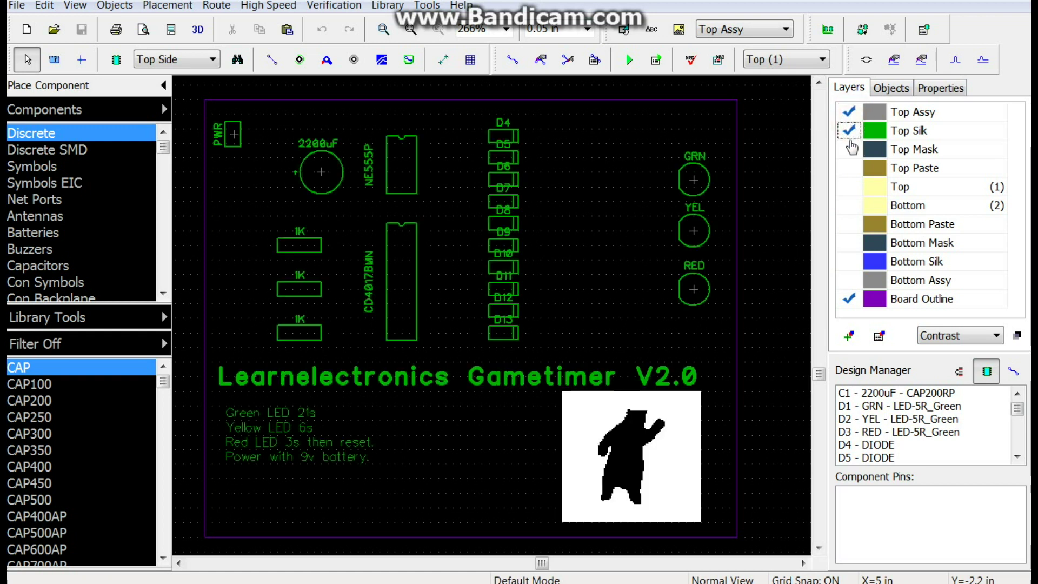
pyautogui.click(849, 150)
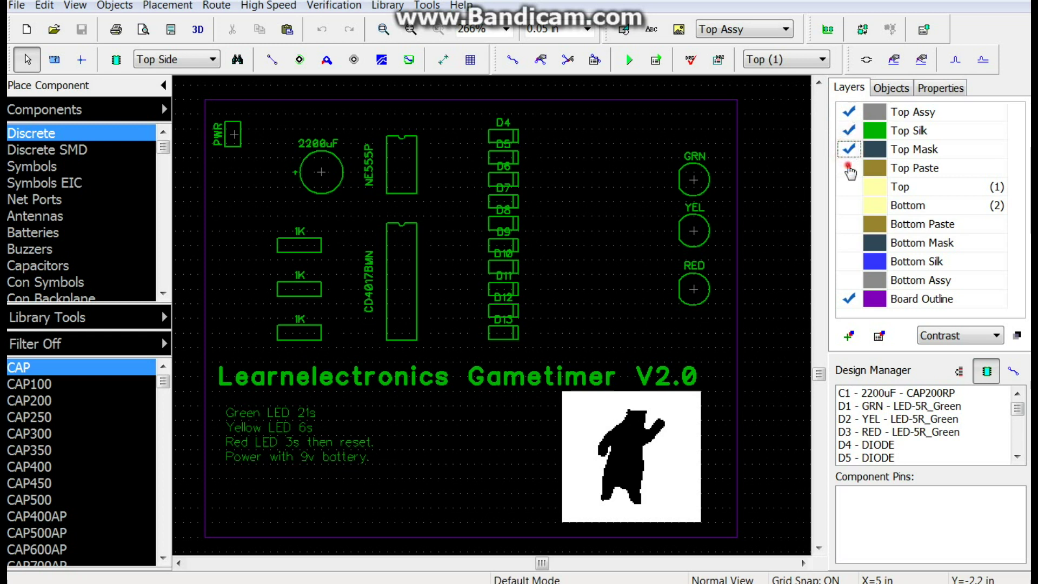
pyautogui.click(849, 168)
pyautogui.click(850, 187)
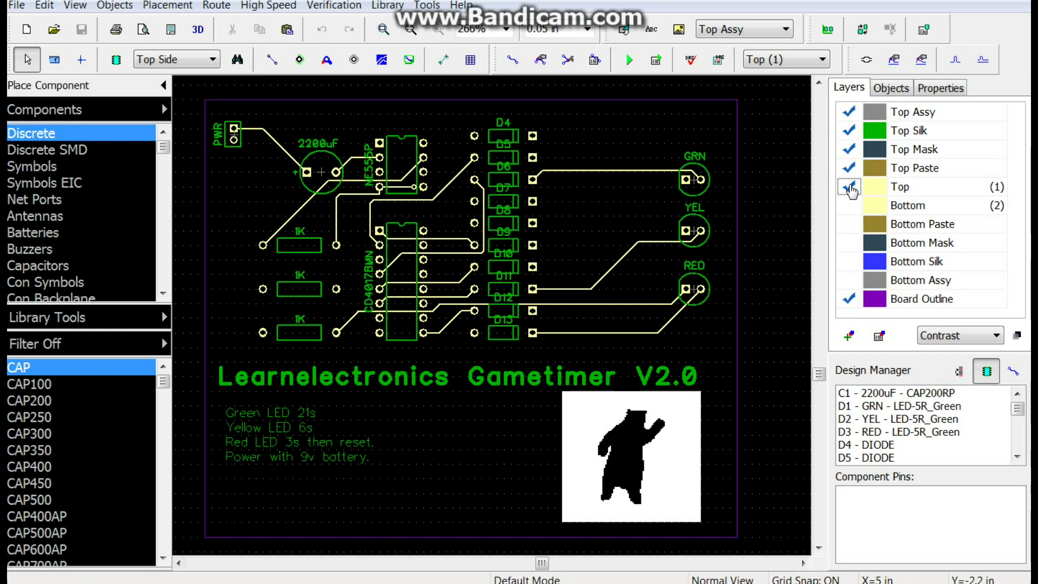
pyautogui.click(850, 187)
pyautogui.click(849, 168)
pyautogui.click(849, 149)
pyautogui.click(849, 130)
pyautogui.click(848, 112)
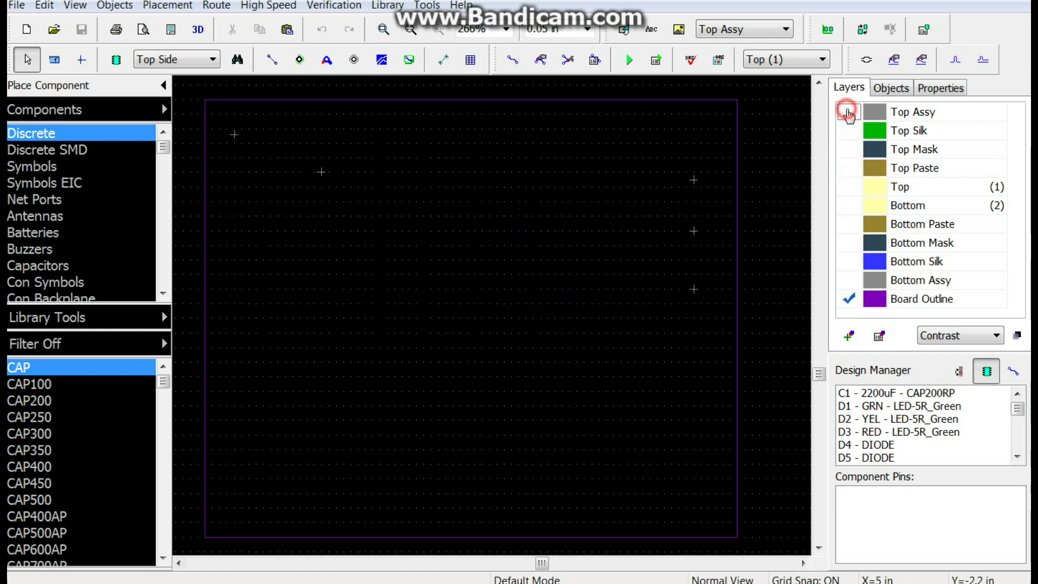
pyautogui.click(849, 280)
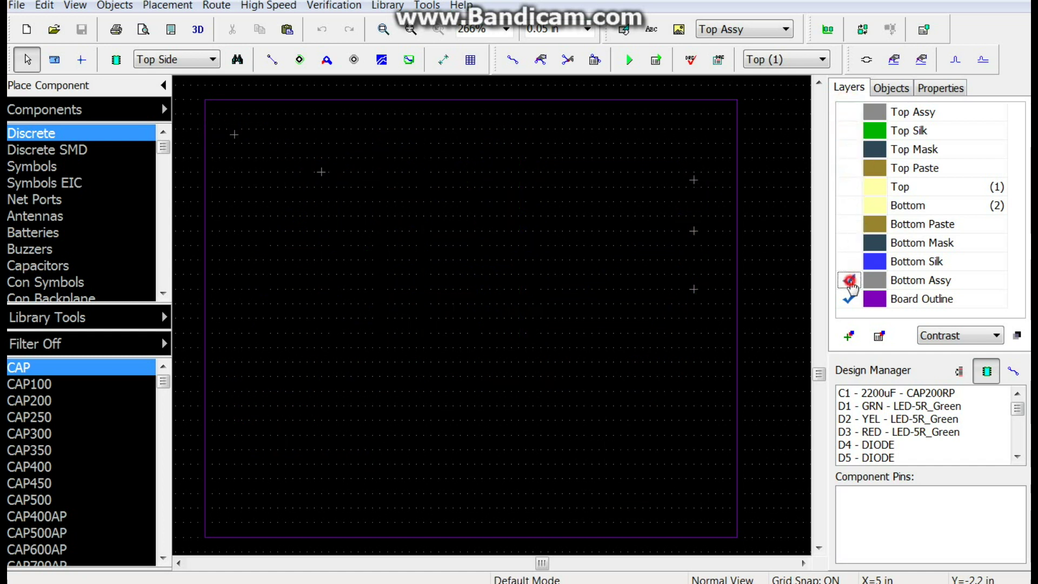
pyautogui.click(849, 261)
pyautogui.click(850, 238)
pyautogui.click(850, 224)
pyautogui.click(849, 206)
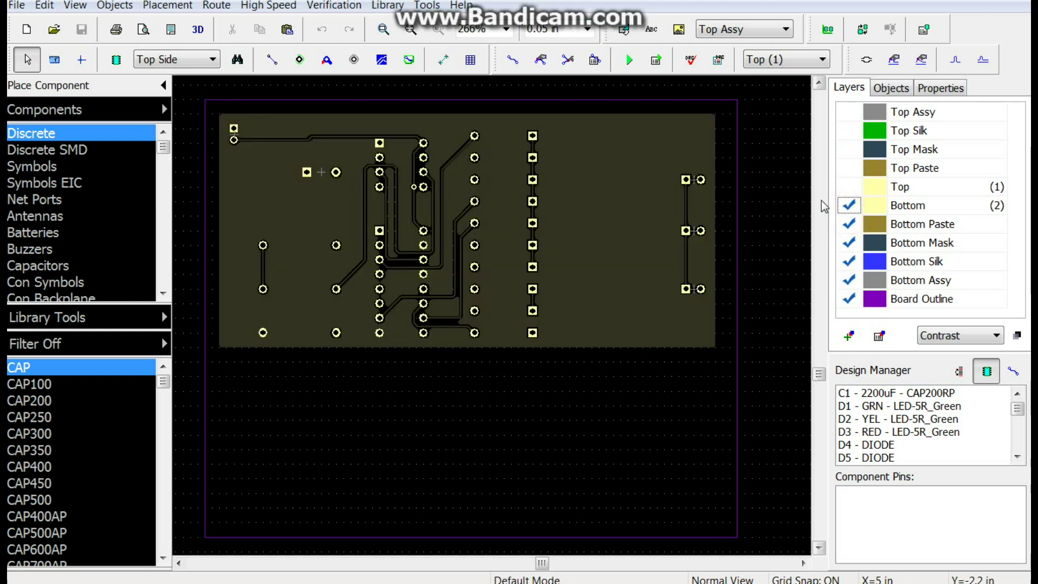
pyautogui.click(849, 187)
pyautogui.click(849, 168)
pyautogui.click(849, 149)
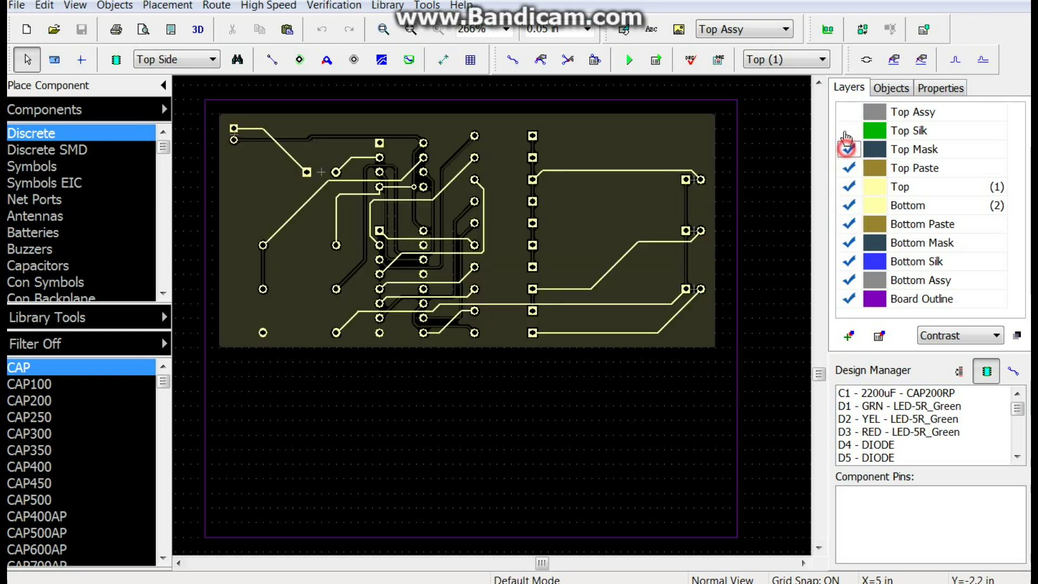
pyautogui.click(849, 130)
pyautogui.click(849, 112)
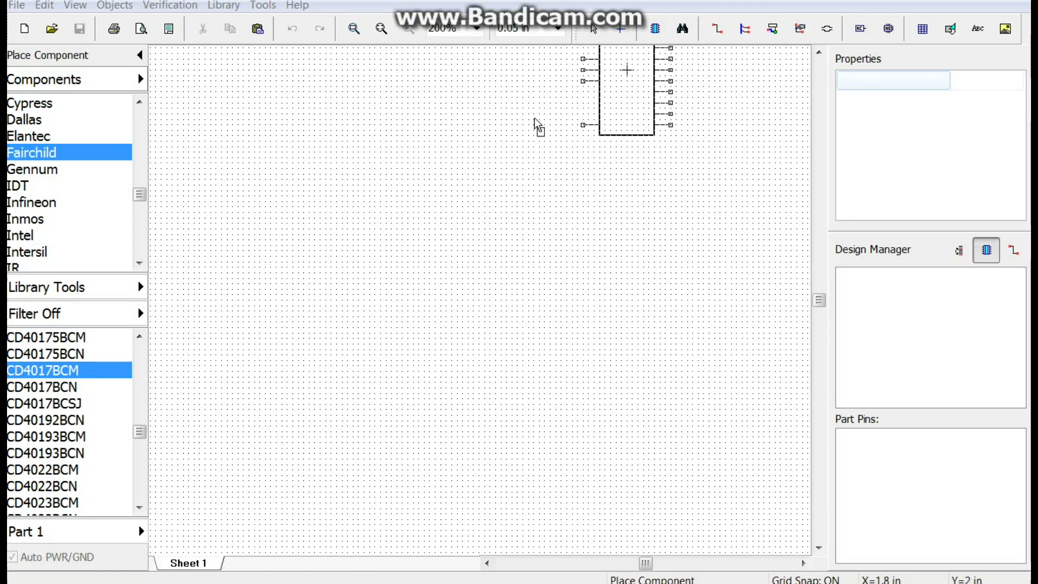
# Place the CD4017BCM counter on the sheet as U1 and end part placement.
pyautogui.click(353, 279)
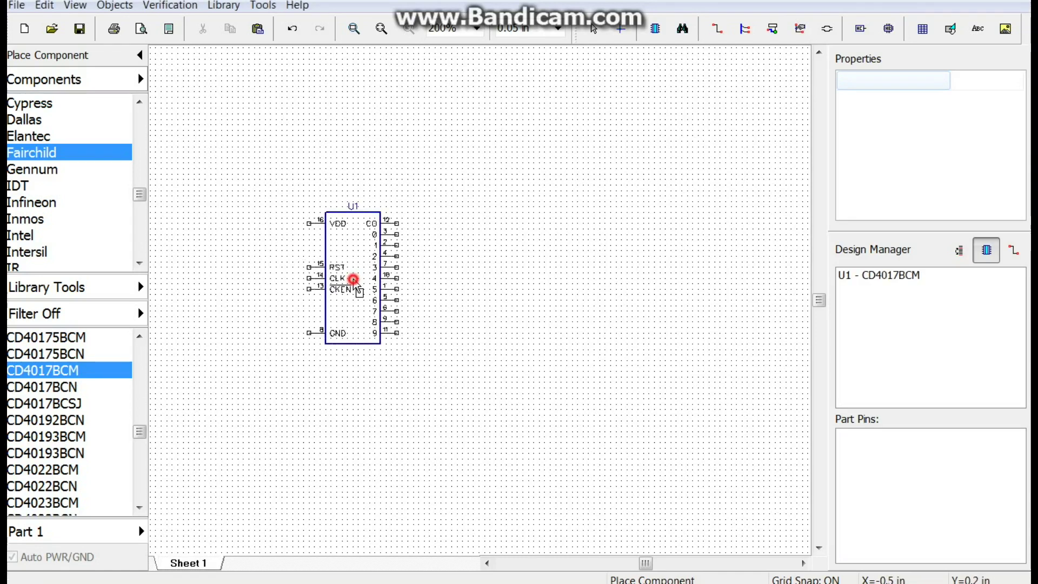
pyautogui.press('Escape')
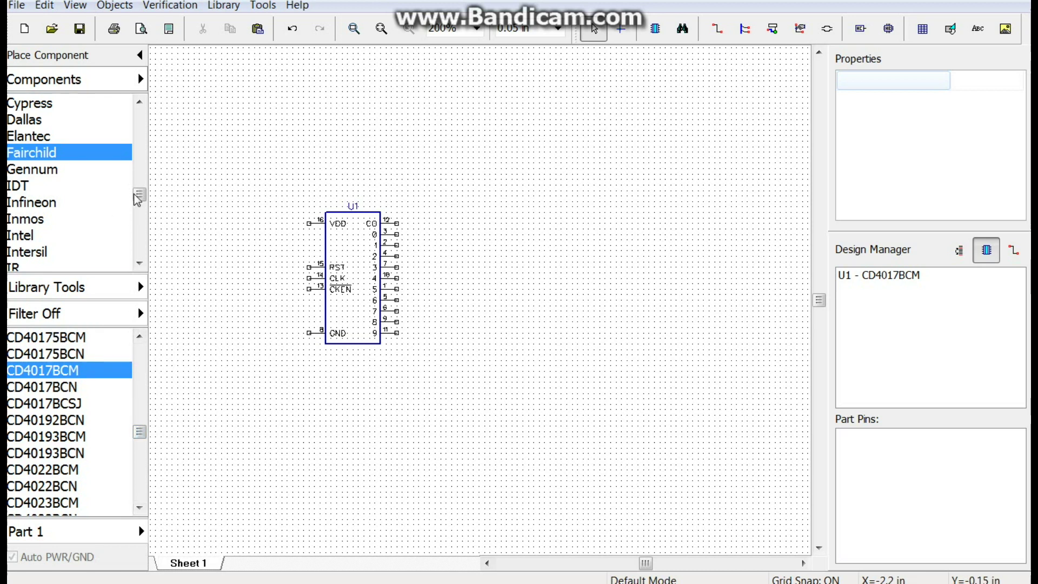
pyautogui.moveTo(137, 200); pyautogui.dragTo(142, 219)
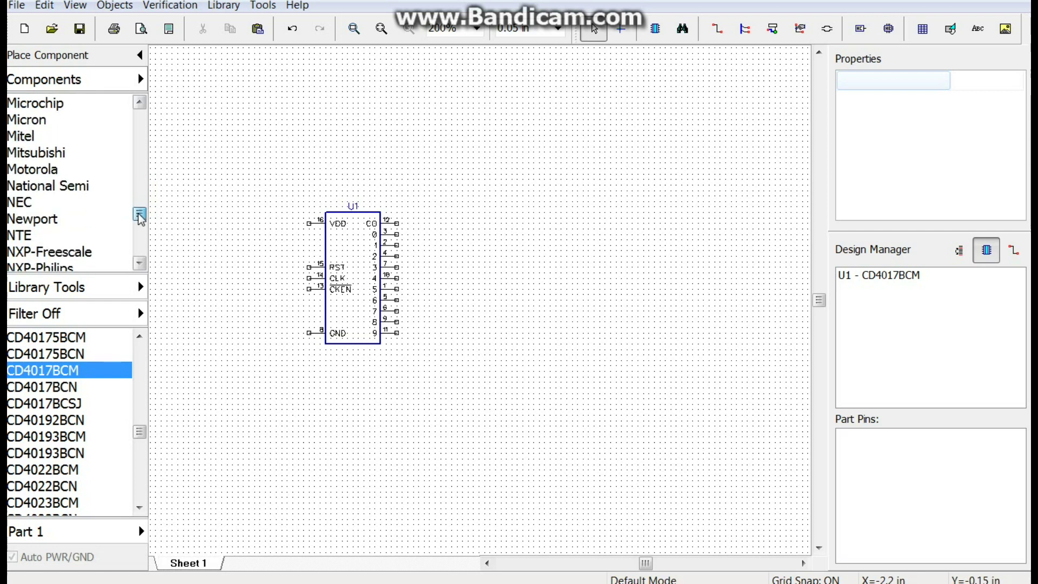
pyautogui.moveTo(142, 219); pyautogui.dragTo(141, 243)
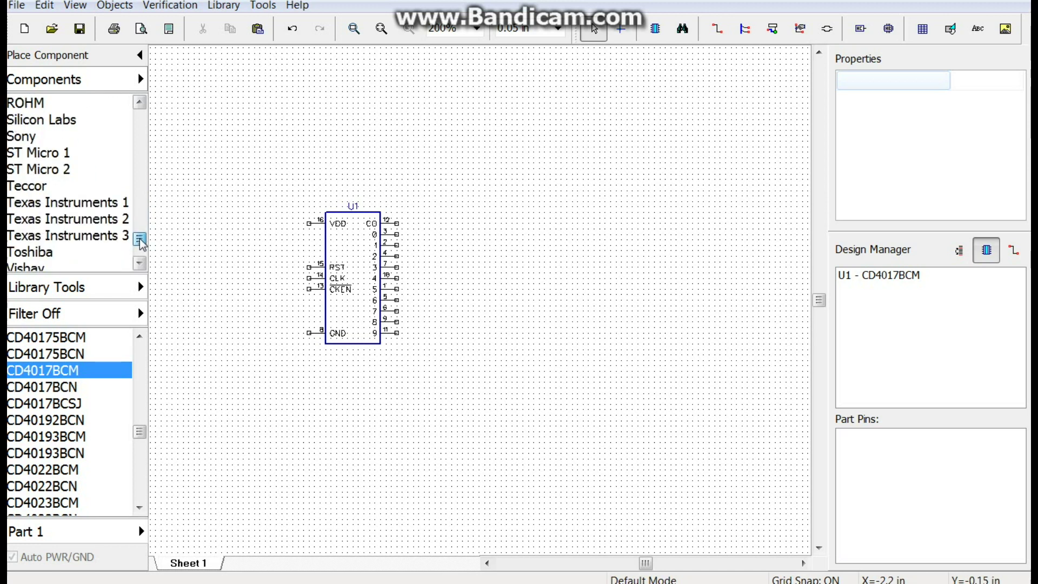
# Switch the parts library from Texas Instruments 1 to the Discrete library.
pyautogui.click(106, 203)
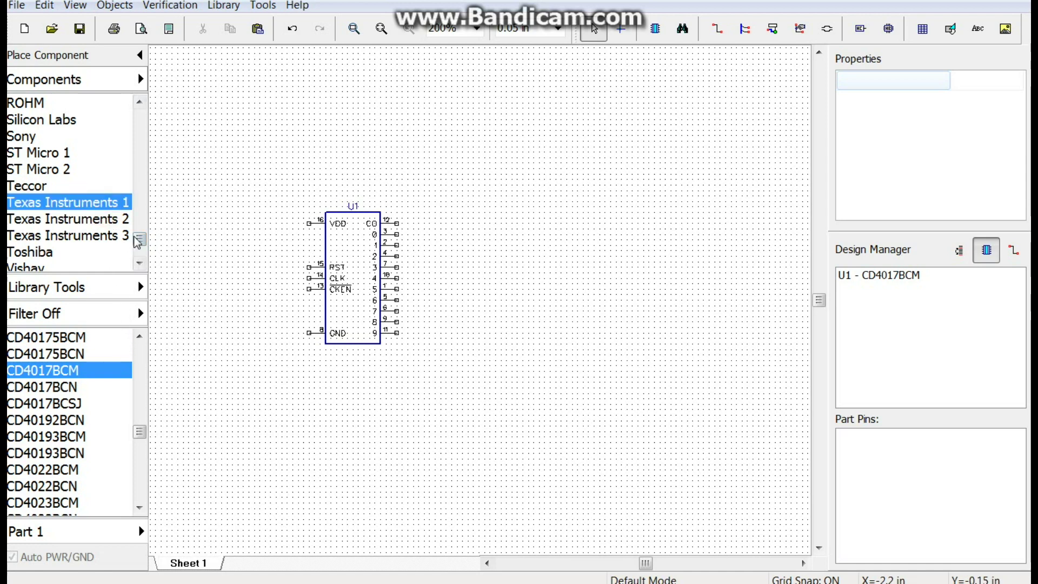
pyautogui.moveTo(137, 241); pyautogui.dragTo(141, 119)
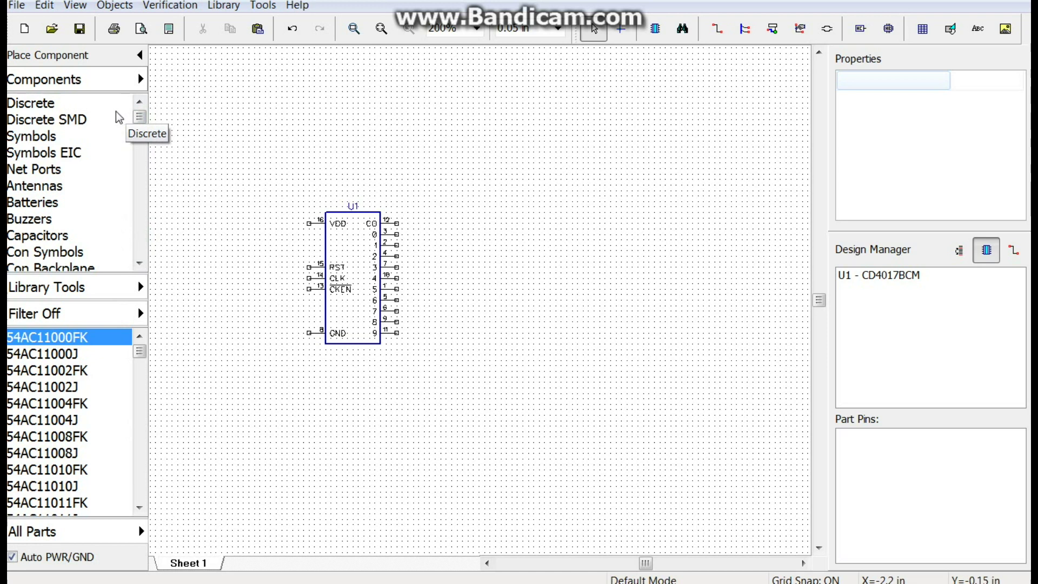
pyautogui.click(35, 105)
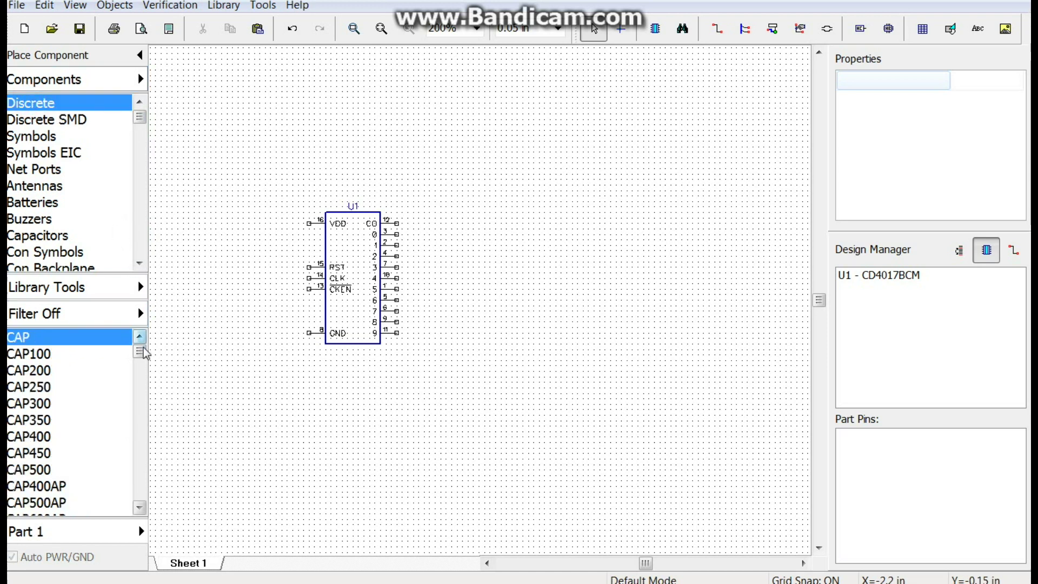
pyautogui.moveTo(140, 352); pyautogui.dragTo(145, 365)
# Stack ten DIODE parts, D1 through D10, in a column right of U1.
pyautogui.click(43, 372)
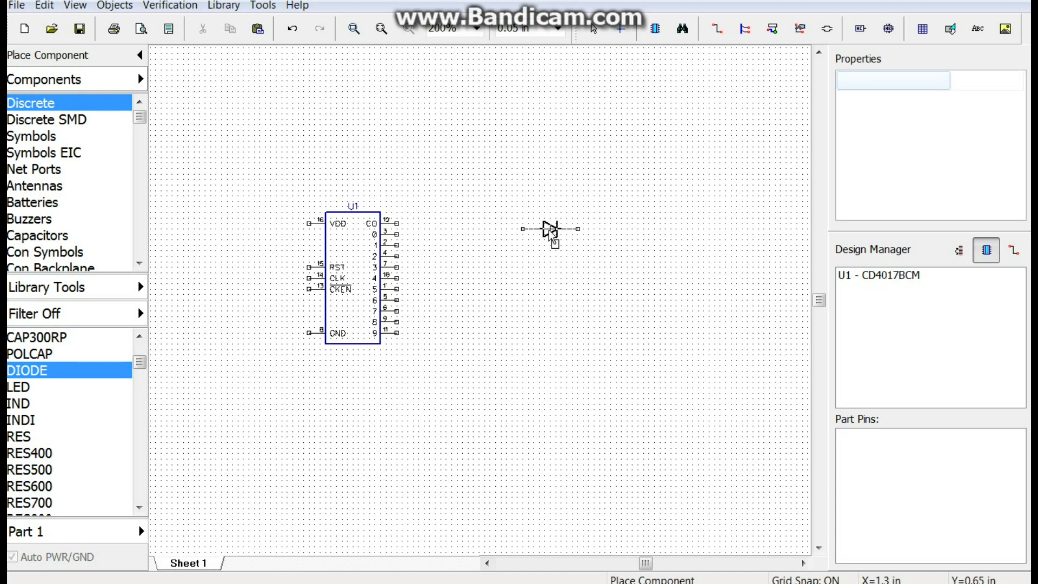
pyautogui.click(550, 230)
pyautogui.click(551, 246)
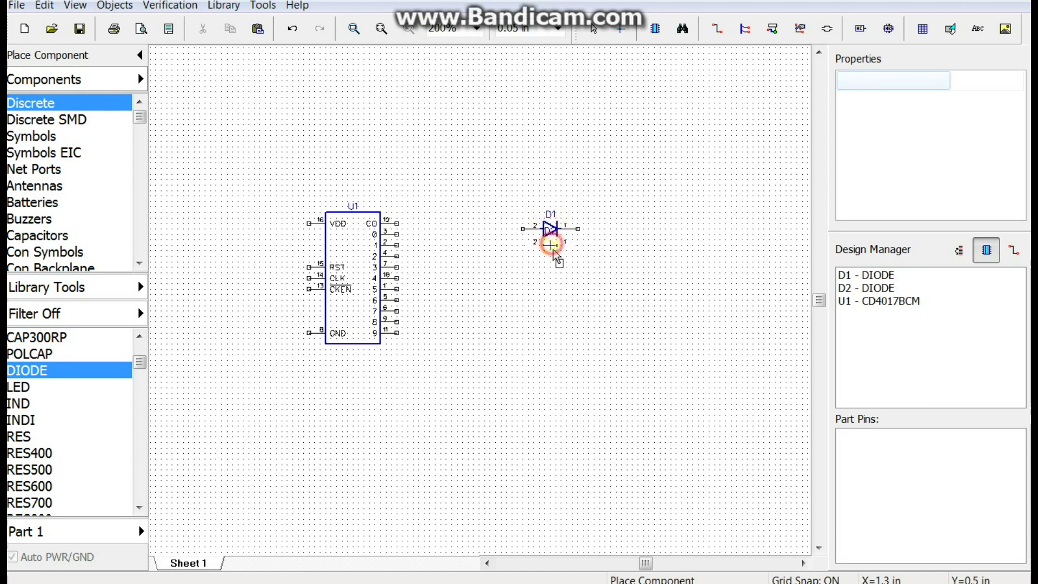
pyautogui.click(551, 262)
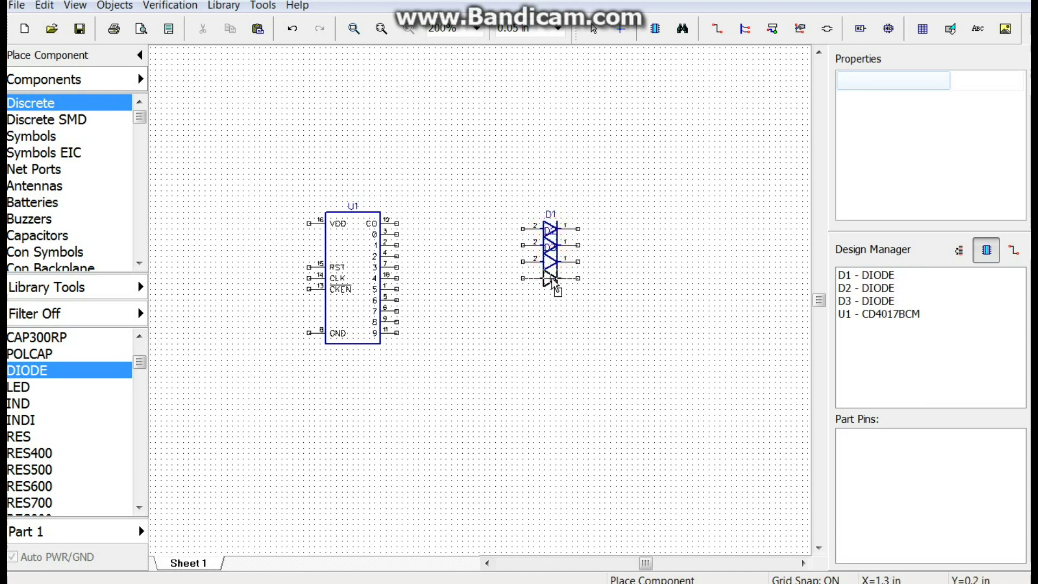
pyautogui.click(551, 279)
pyautogui.click(551, 295)
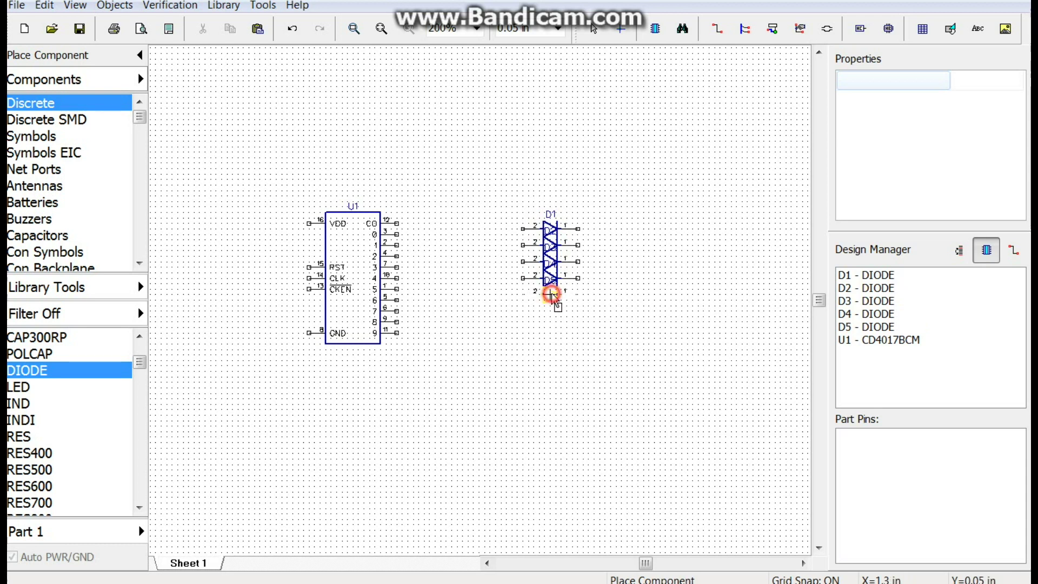
pyautogui.click(552, 311)
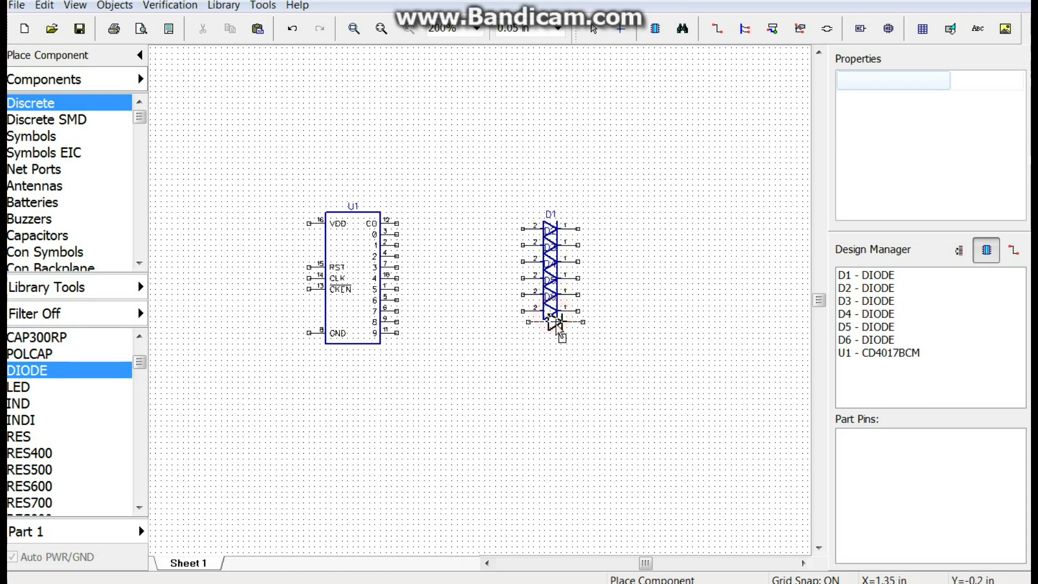
pyautogui.click(557, 333)
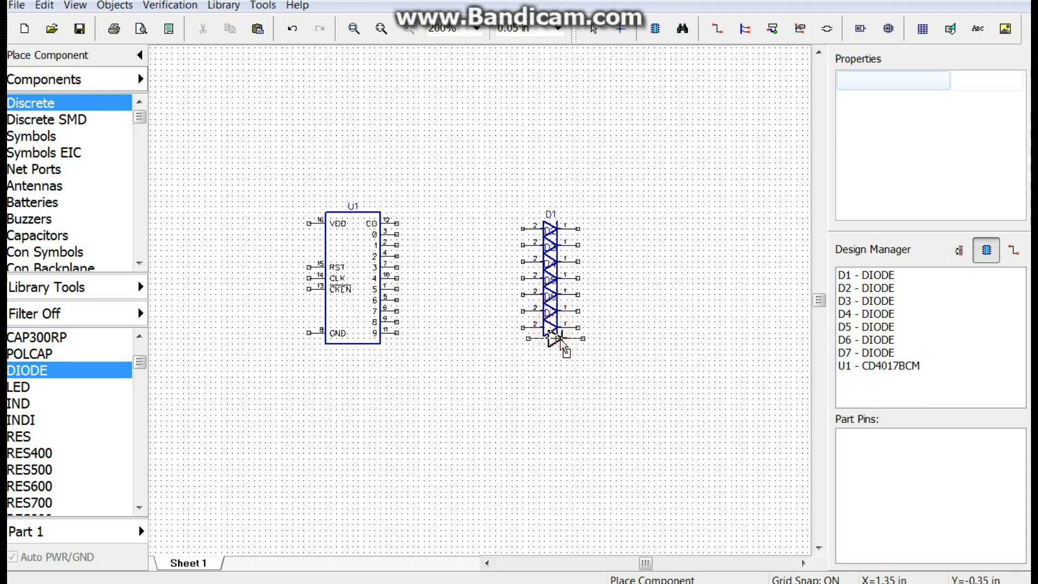
pyautogui.click(557, 349)
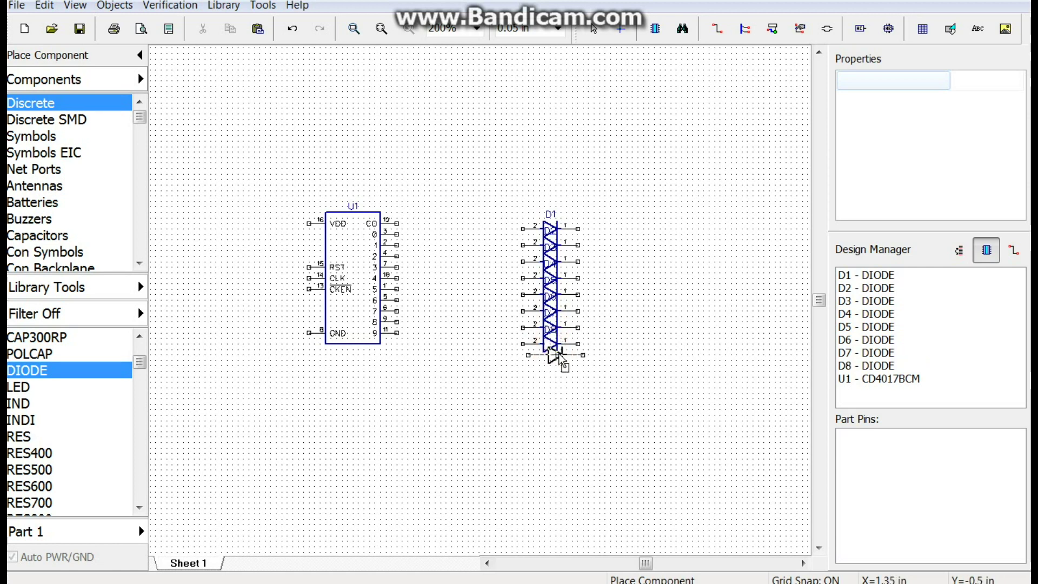
pyautogui.click(555, 361)
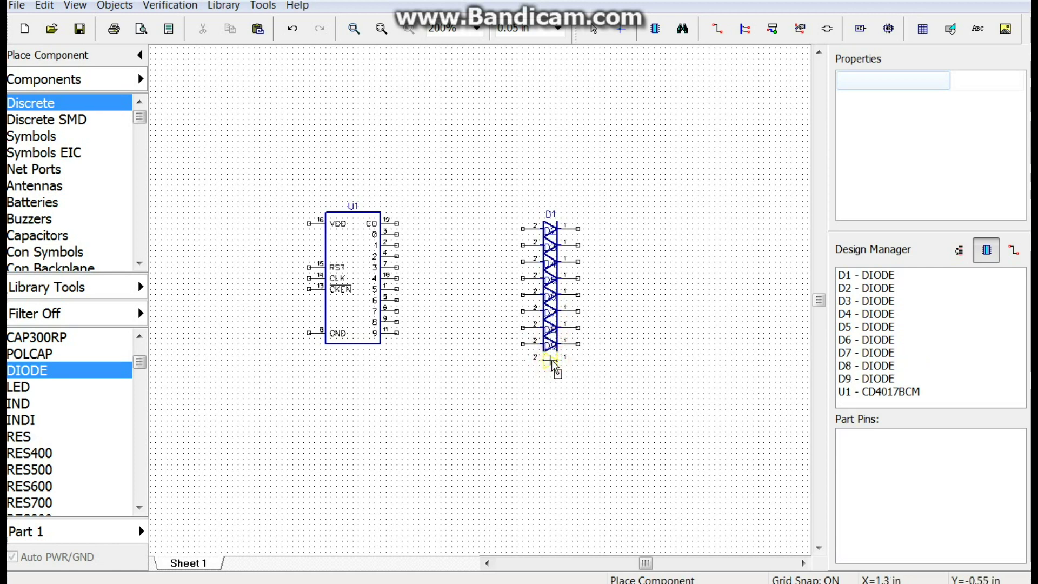
pyautogui.click(551, 379)
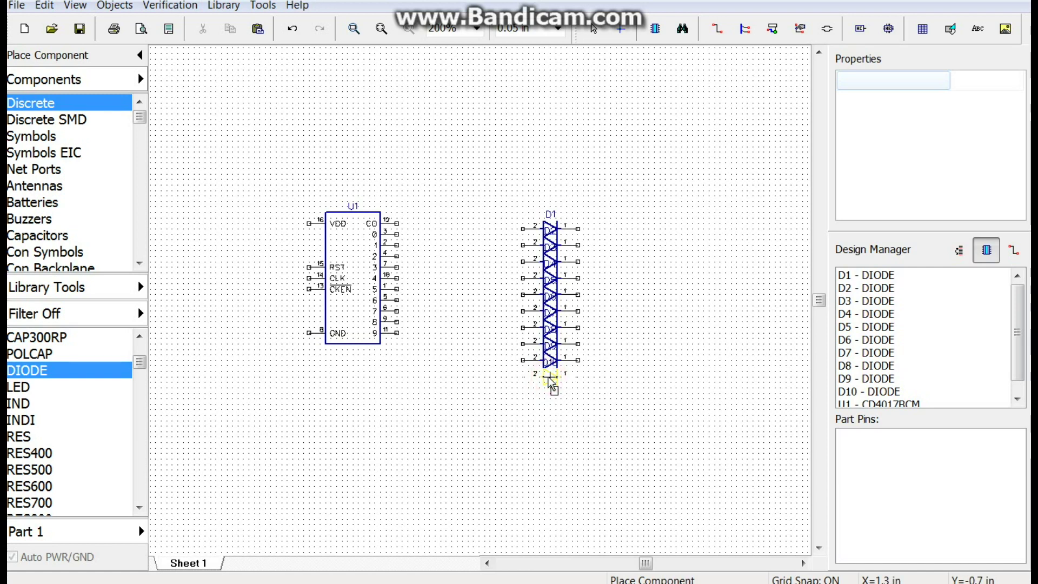
pyautogui.moveTo(142, 126); pyautogui.dragTo(143, 170)
# Place three LED-5R_Red LEDs, D11–D13, from Optosensors & LED right of the diodes.
pyautogui.click(106, 190)
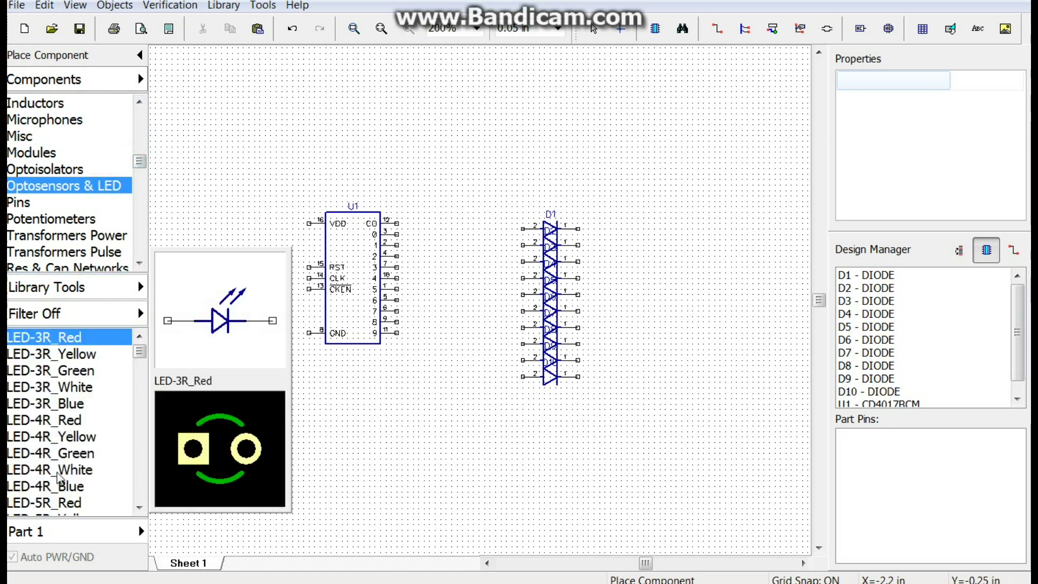
pyautogui.click(56, 503)
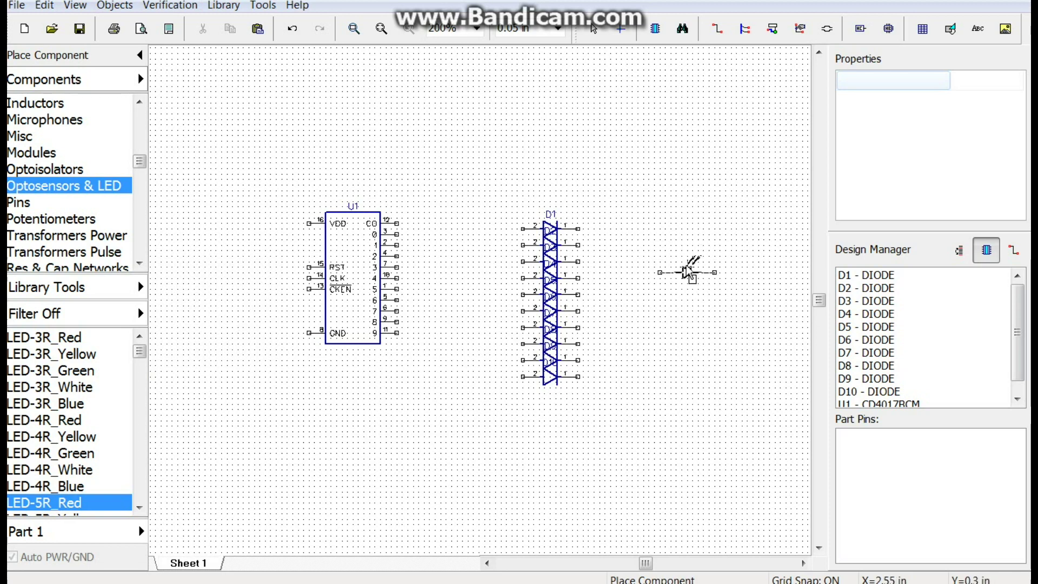
pyautogui.click(682, 265)
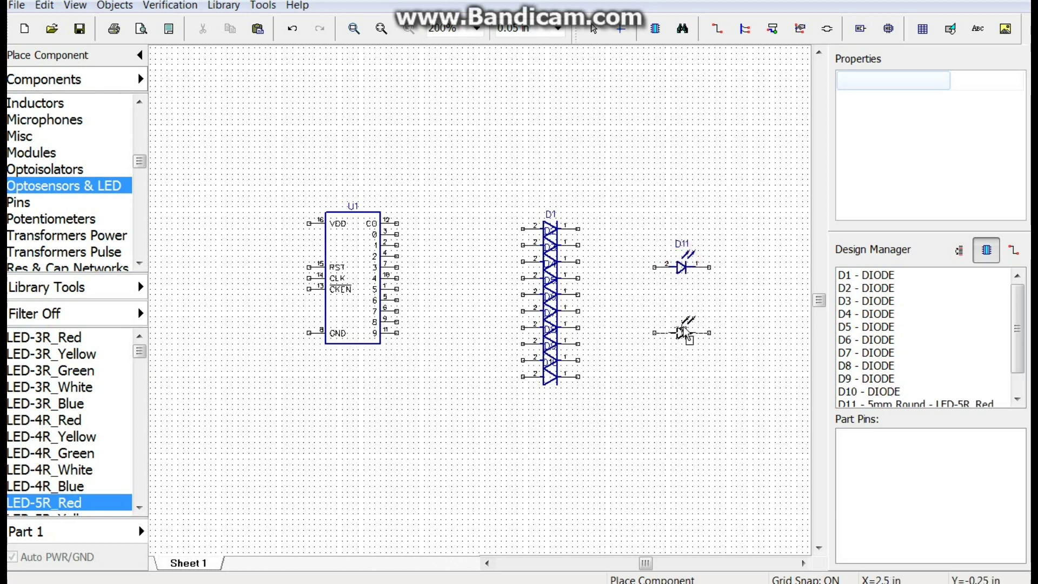
pyautogui.click(682, 332)
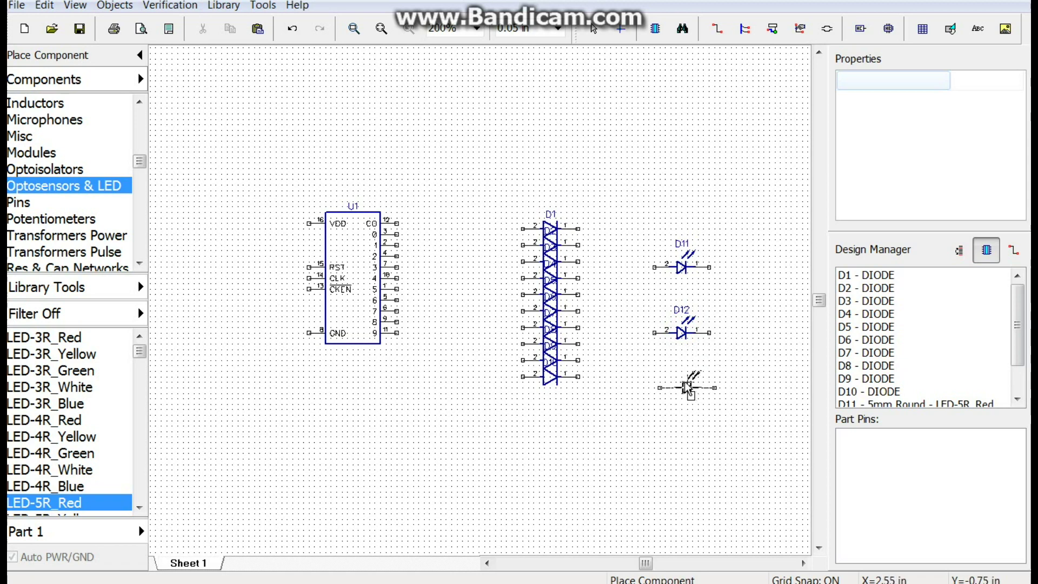
pyautogui.click(683, 384)
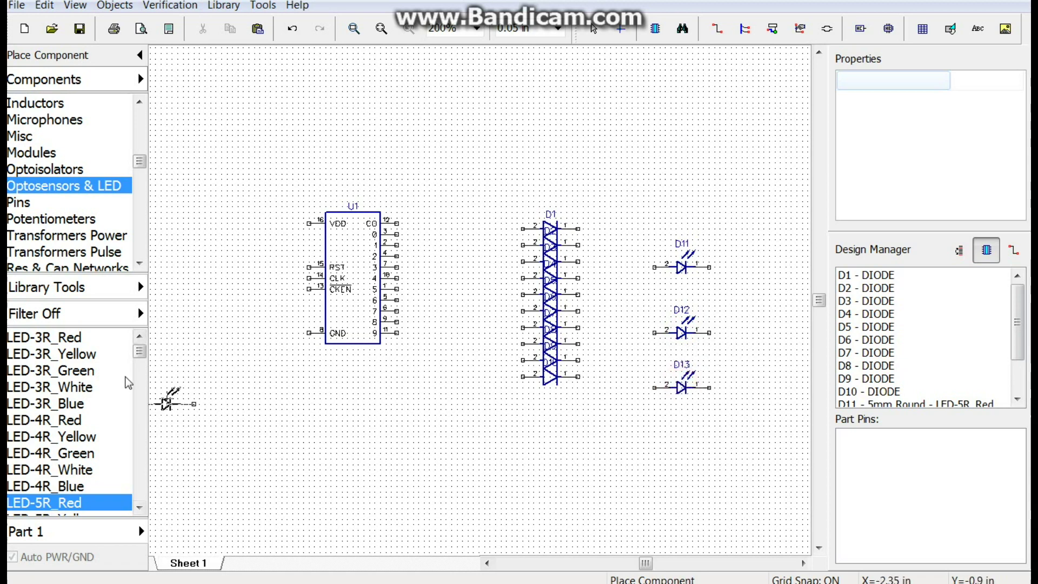
pyautogui.moveTo(139, 161); pyautogui.dragTo(138, 117)
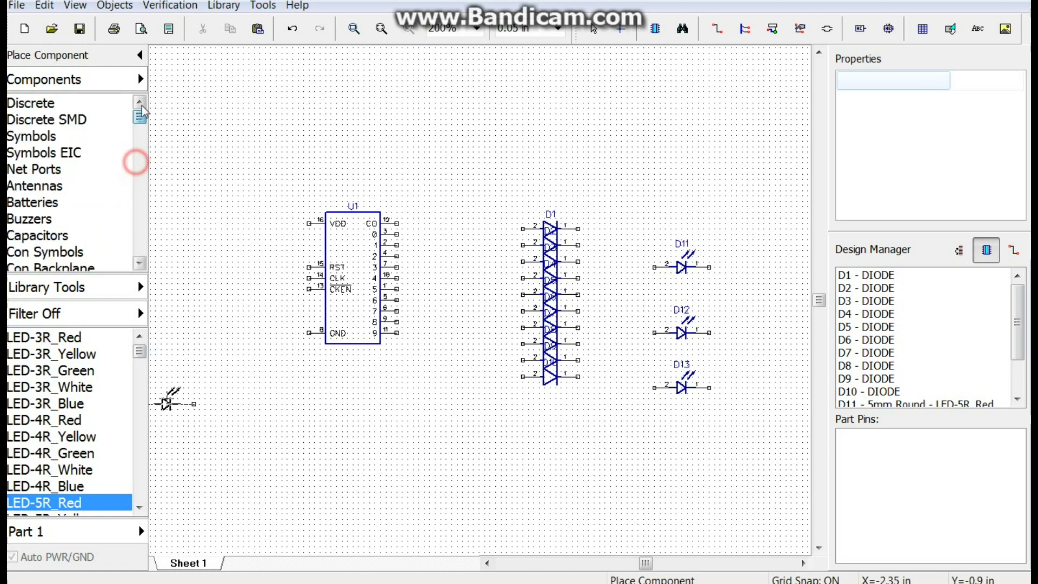
pyautogui.click(46, 106)
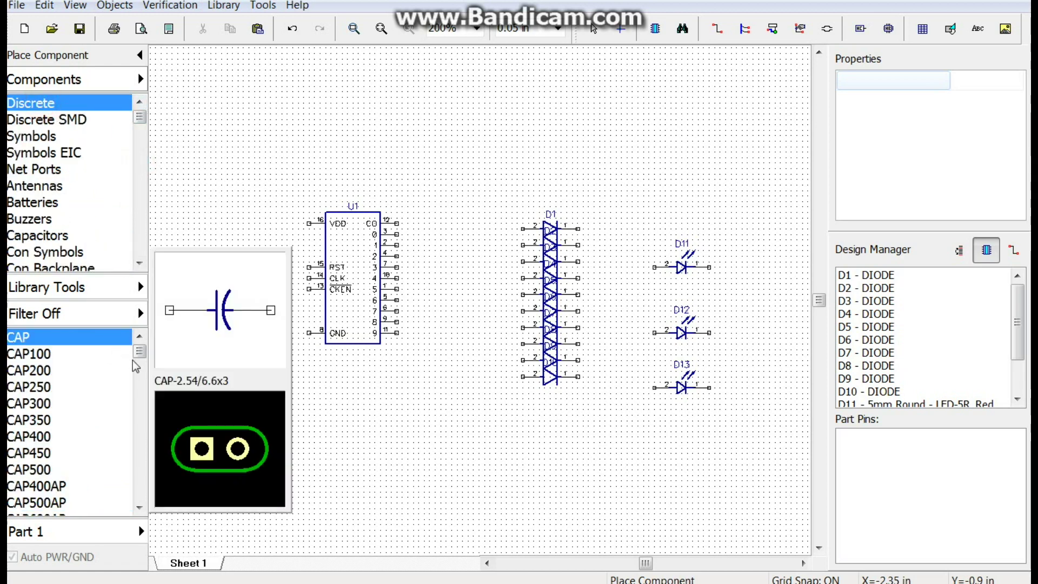
pyautogui.moveTo(140, 353); pyautogui.dragTo(141, 364)
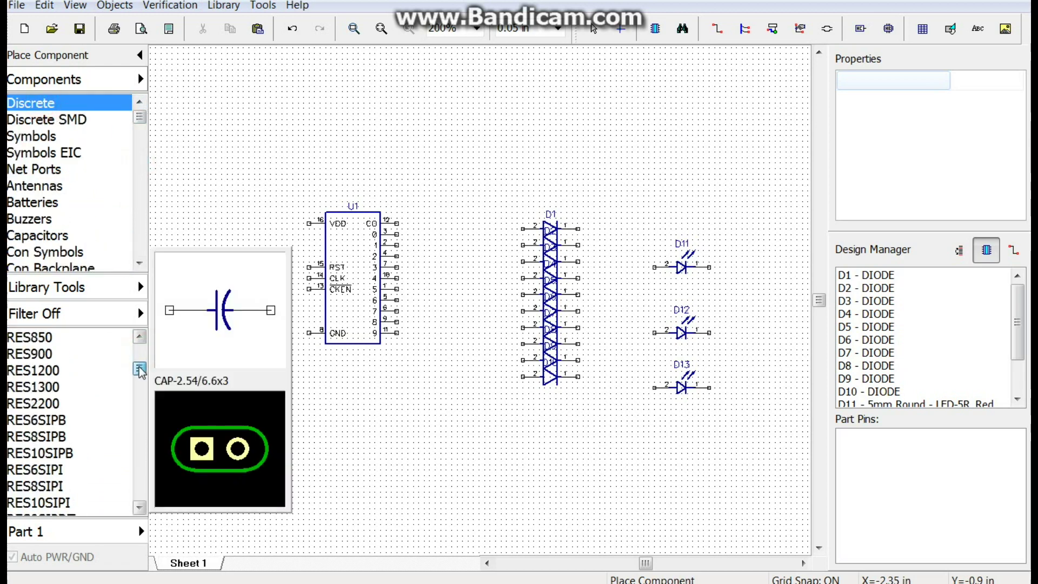
# Place a RES1200 resistor, R1, rotated vertically below the LED column.
pyautogui.scroll(-1, 140, 370)
pyautogui.scroll(2, 140, 370)
pyautogui.click(54, 420)
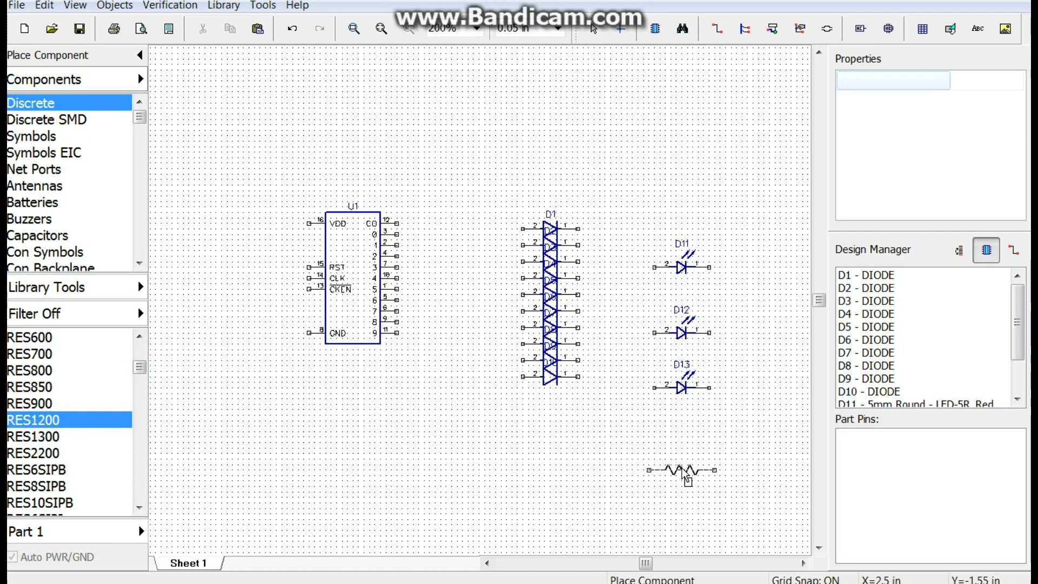
pyautogui.press('r')
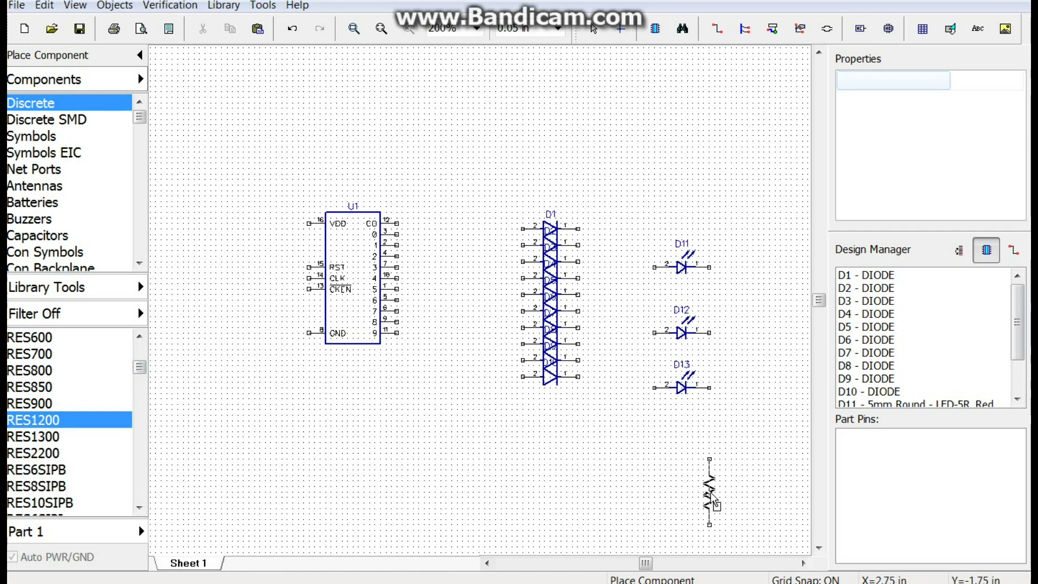
pyautogui.click(713, 503)
pyautogui.press('Escape')
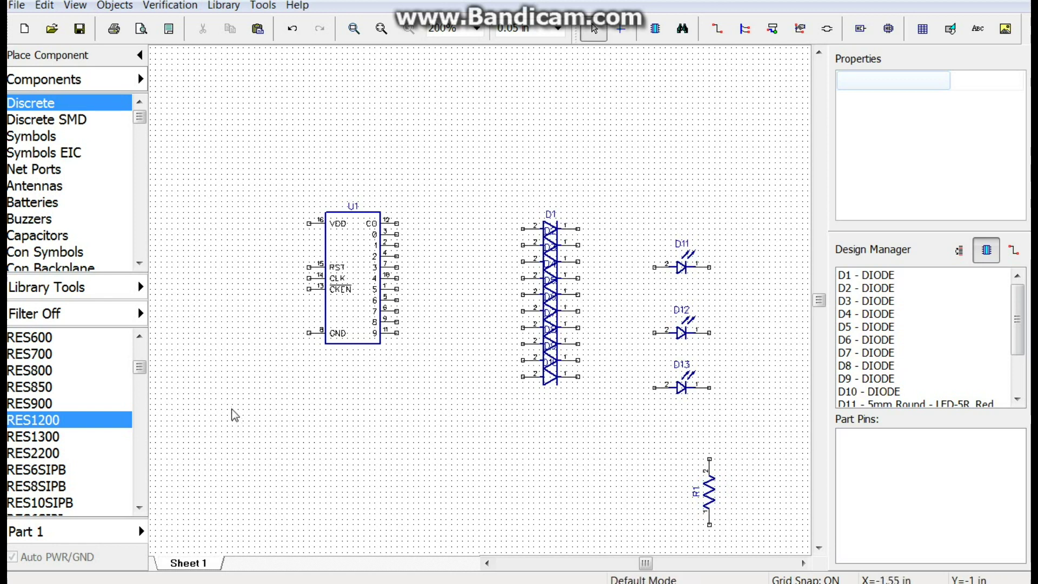
# Place a VCC power symbol from the Symbols library above the CD4017.
pyautogui.click(53, 137)
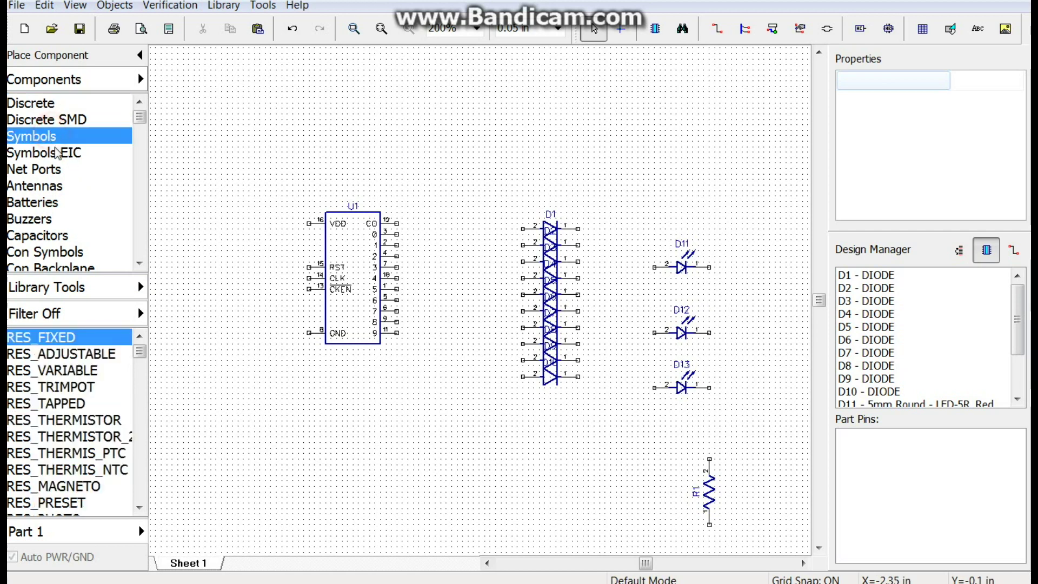
pyautogui.click(65, 385)
pyautogui.press('v')
pyautogui.press('c')
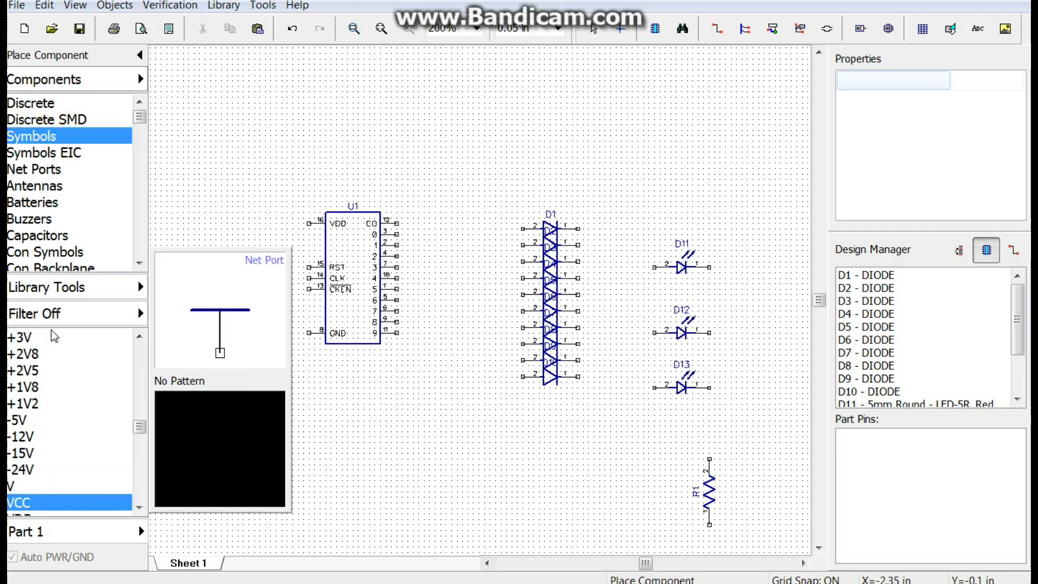
pyautogui.click(313, 114)
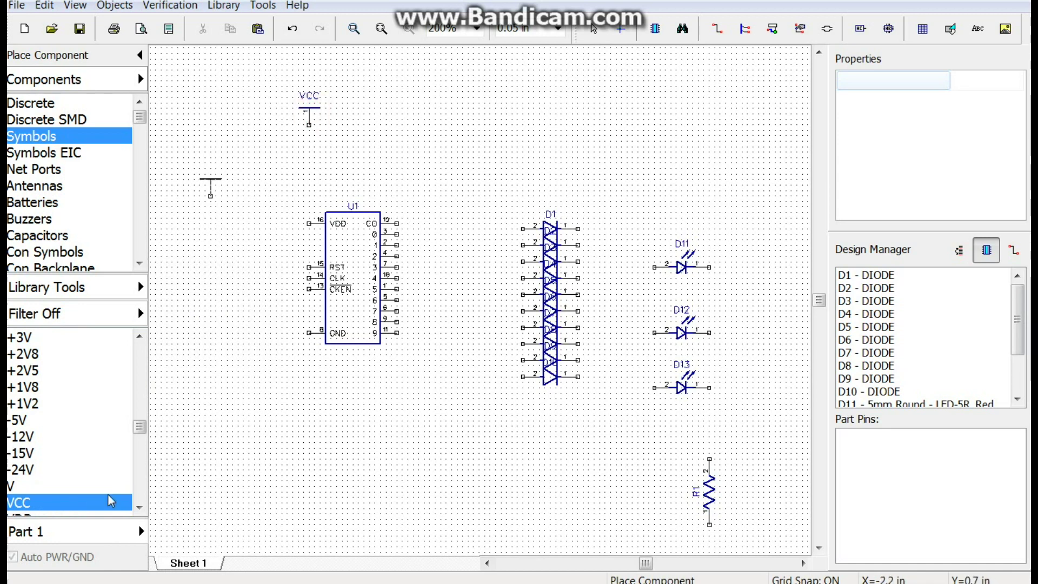
# Place a GND symbol below U1.
pyautogui.click(139, 508)
pyautogui.click(139, 507)
pyautogui.click(139, 507)
pyautogui.click(139, 508)
pyautogui.click(139, 507)
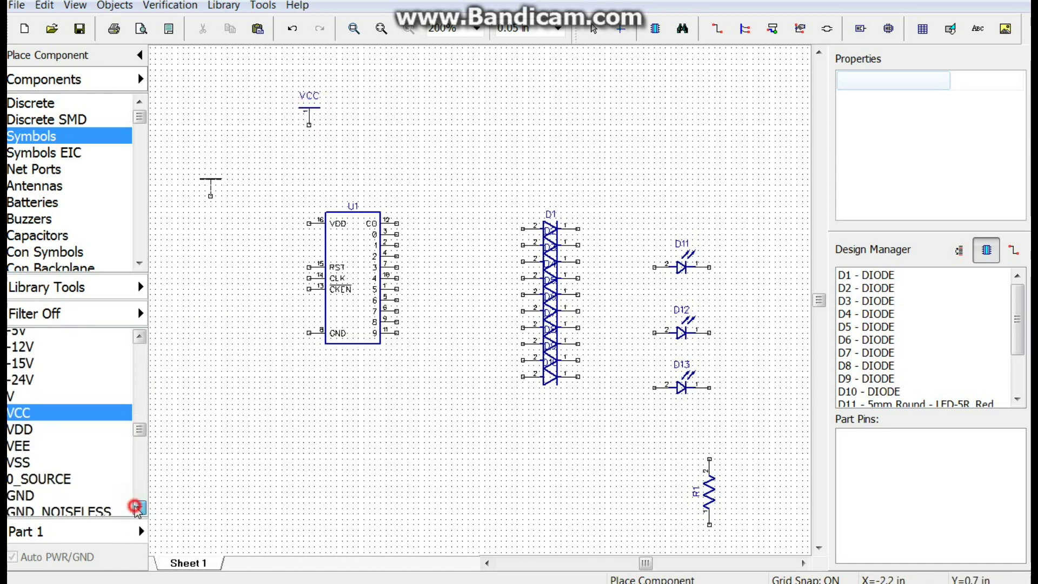
pyautogui.click(137, 508)
pyautogui.click(137, 507)
pyautogui.click(137, 507)
pyautogui.click(138, 507)
pyautogui.click(22, 437)
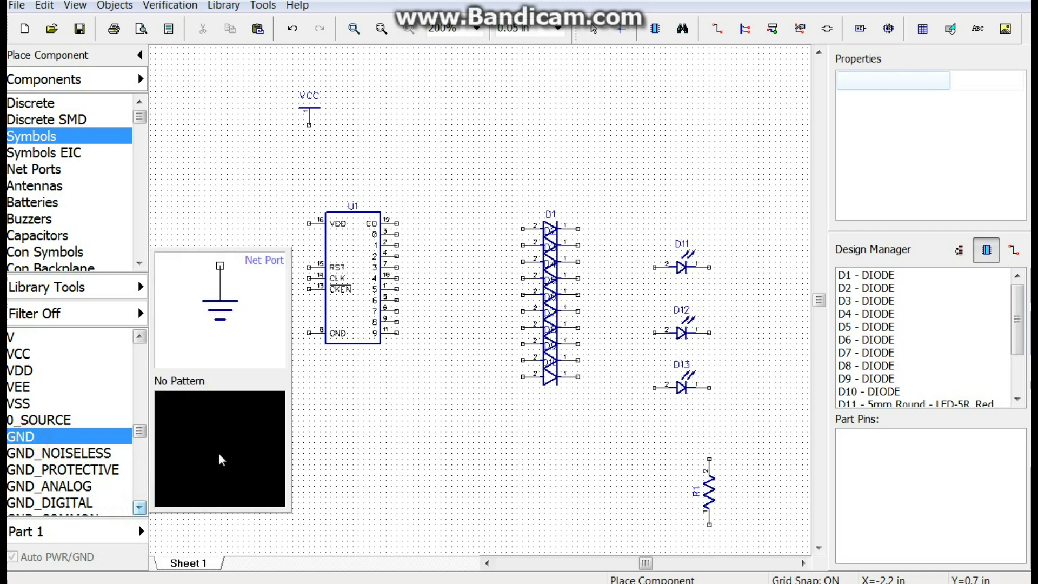
pyautogui.click(311, 450)
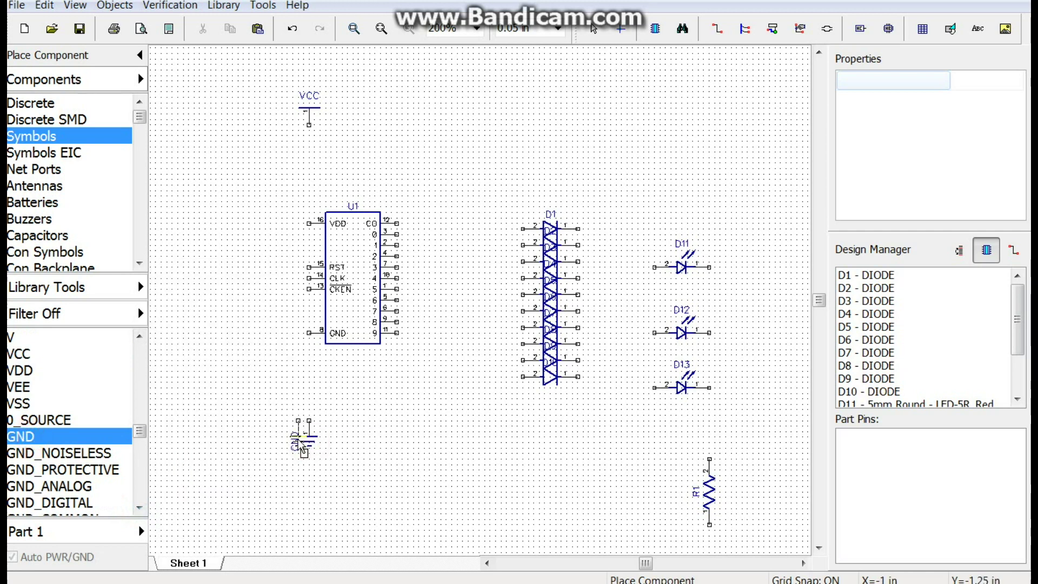
pyautogui.press('Escape')
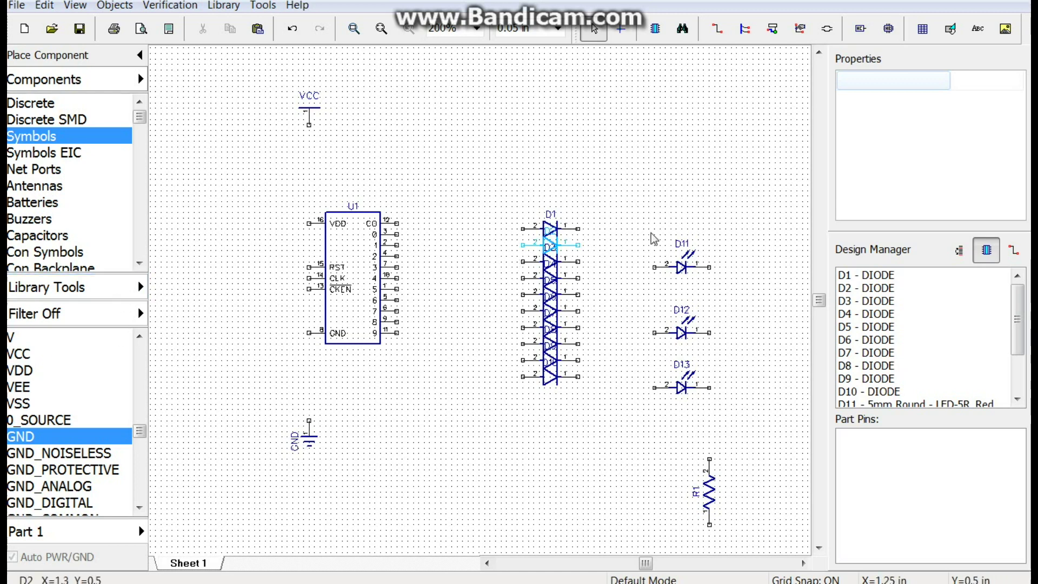
pyautogui.click(718, 28)
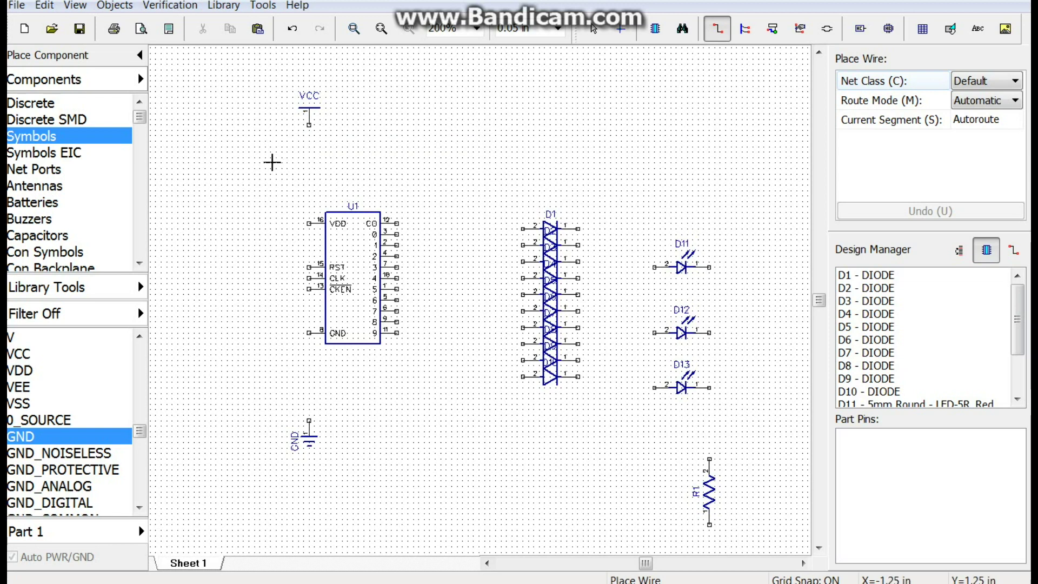
# Wire the VCC symbol to U1 pin 16 and the GND symbol to U1 pin 8.
pyautogui.scroll(2, 271, 162)
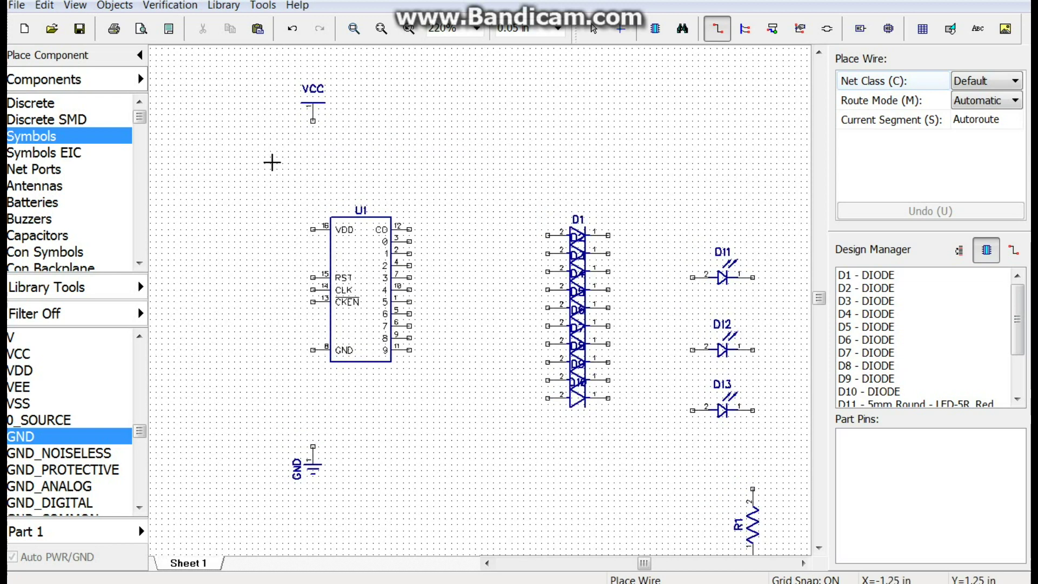
pyautogui.click(317, 117)
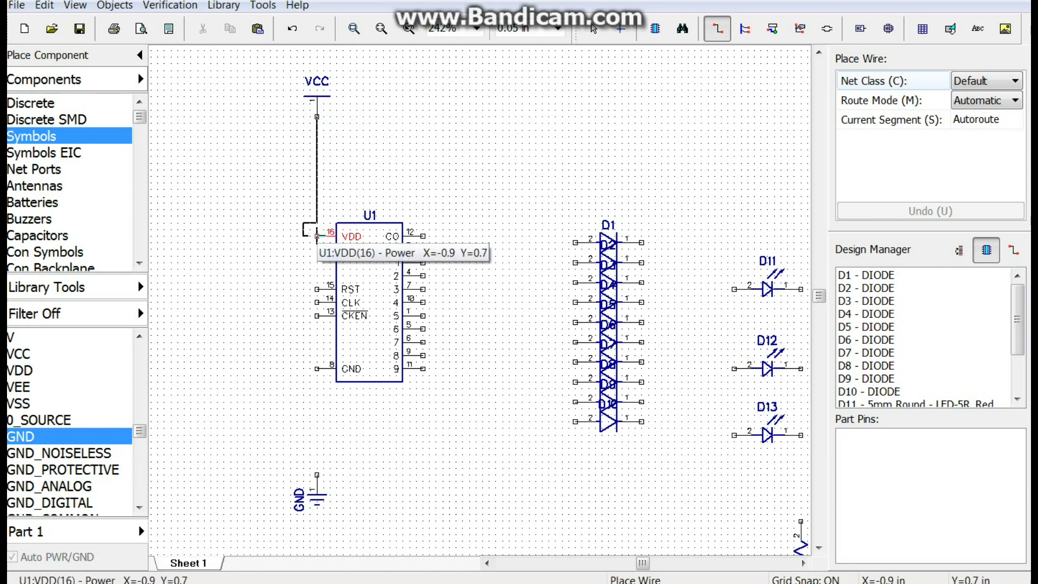
pyautogui.click(317, 236)
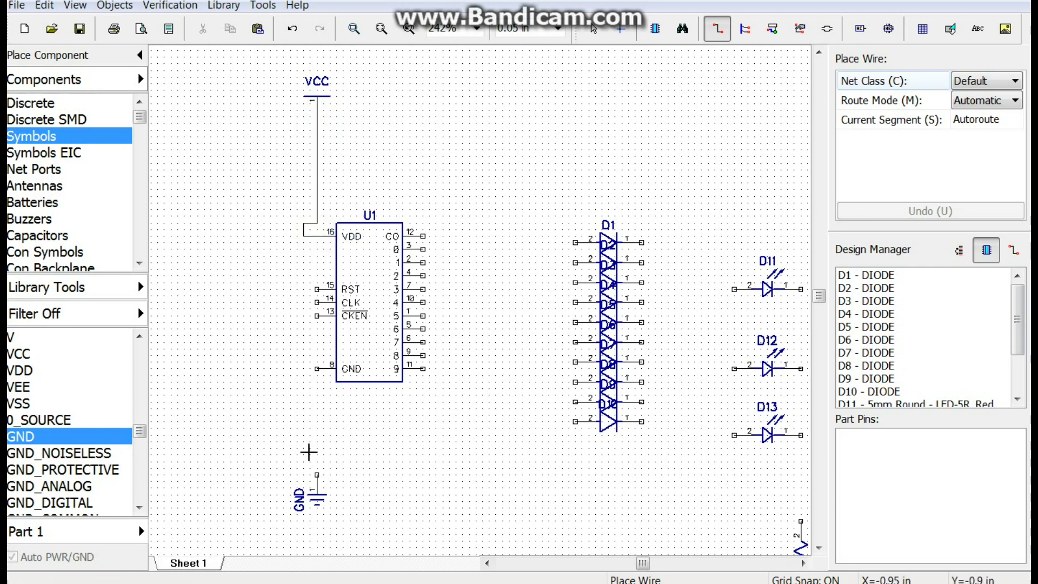
pyautogui.click(317, 475)
pyautogui.click(317, 369)
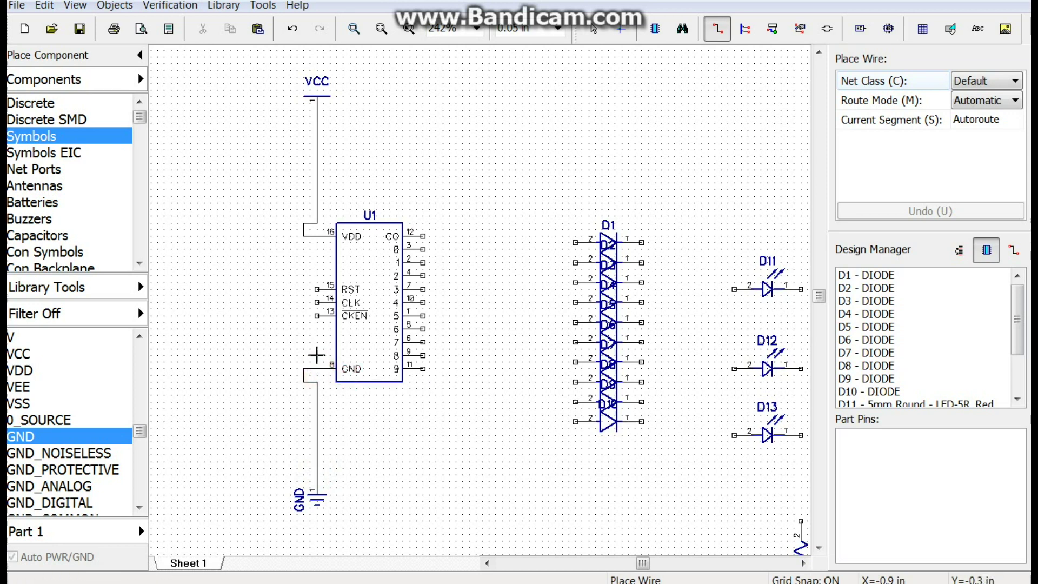
pyautogui.press('Escape')
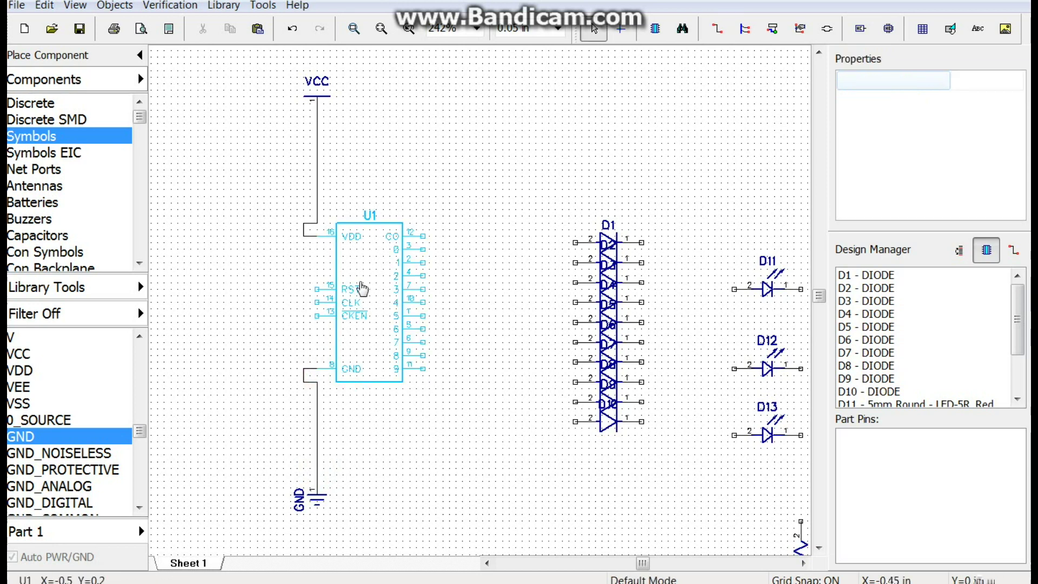
# Straighten the jogs in the VCC and ground wires running into U1.
pyautogui.click(304, 230)
pyautogui.moveTo(304, 230); pyautogui.dragTo(317, 236)
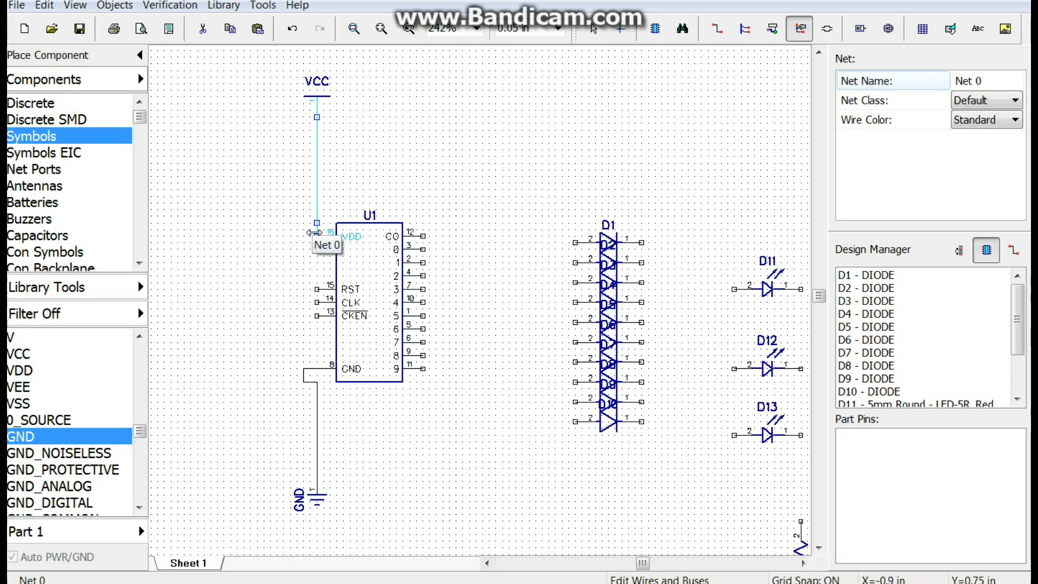
pyautogui.click(305, 382)
pyautogui.moveTo(303, 376); pyautogui.dragTo(317, 369)
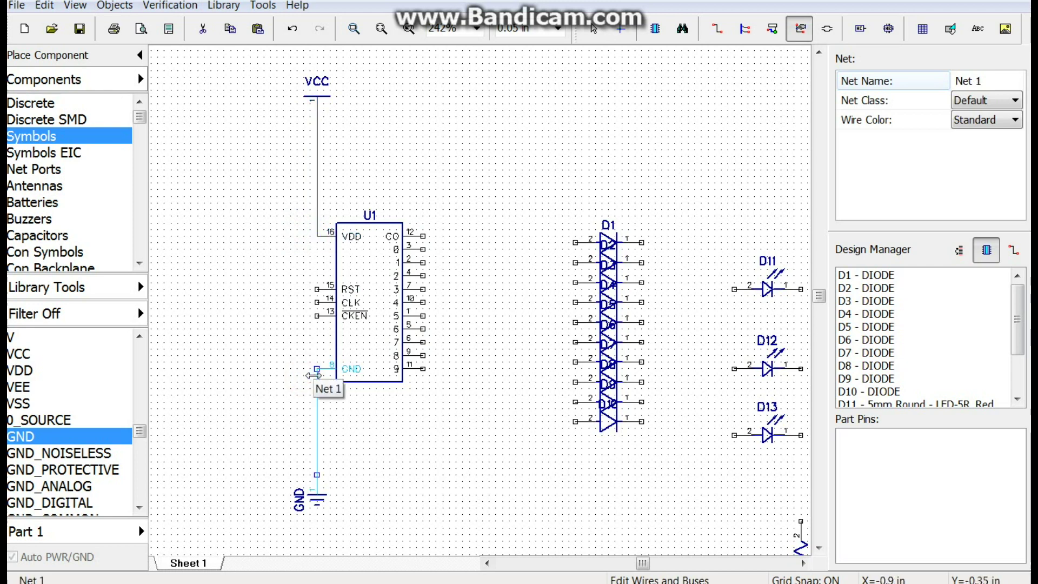
pyautogui.click(256, 353)
# Rename the VCC wire's net from Net 0 to VCC.
pyautogui.click(317, 169)
pyautogui.rightClick(318, 167)
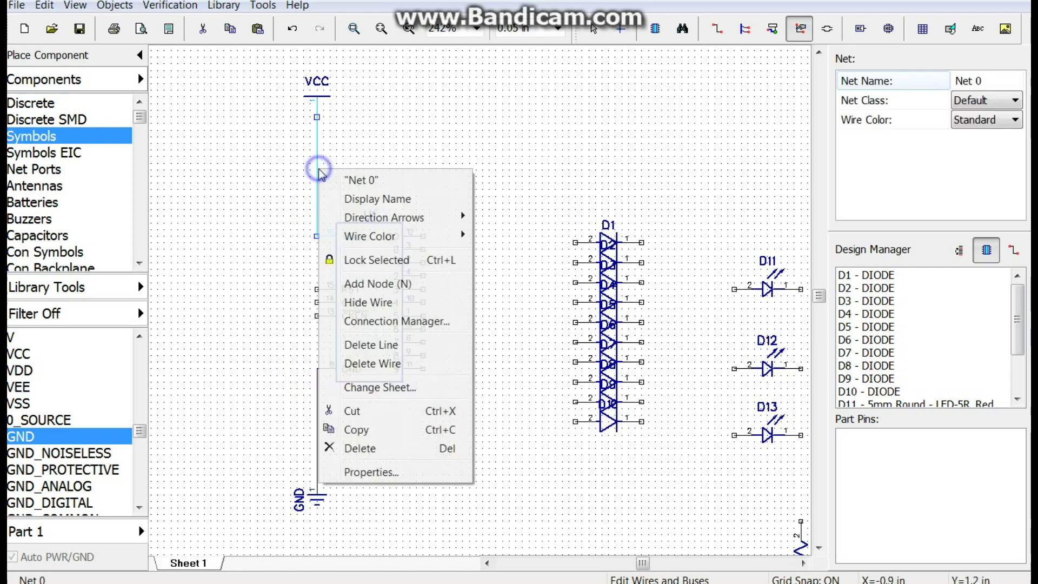
pyautogui.click(392, 479)
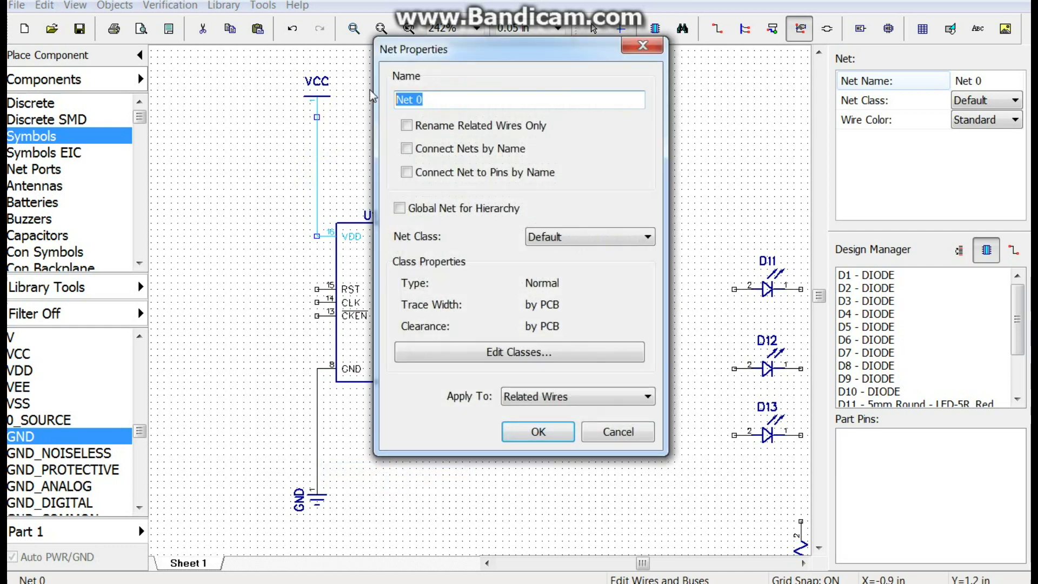
pyautogui.write('VCC')
pyautogui.click(520, 435)
# Rename the ground wire's net from Net 1 to GND.
pyautogui.rightClick(315, 427)
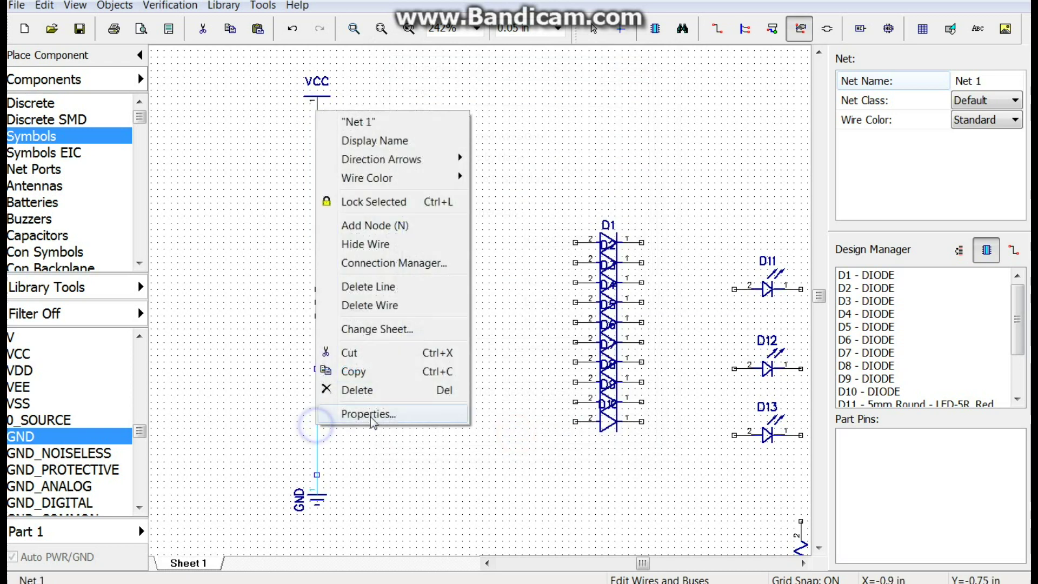
pyautogui.click(372, 418)
pyautogui.doubleClick(432, 99)
pyautogui.write('GND')
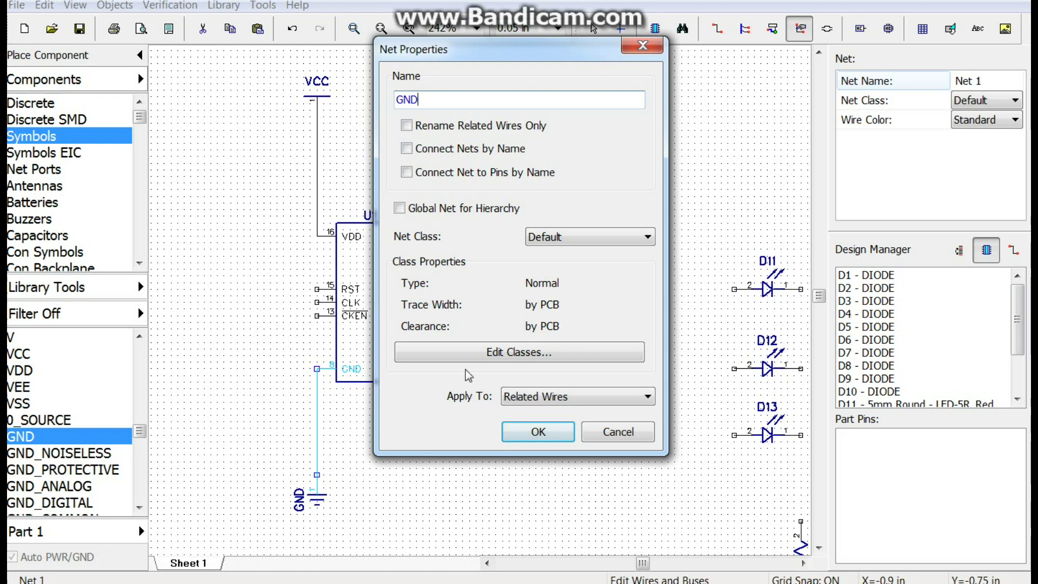
pyautogui.click(514, 436)
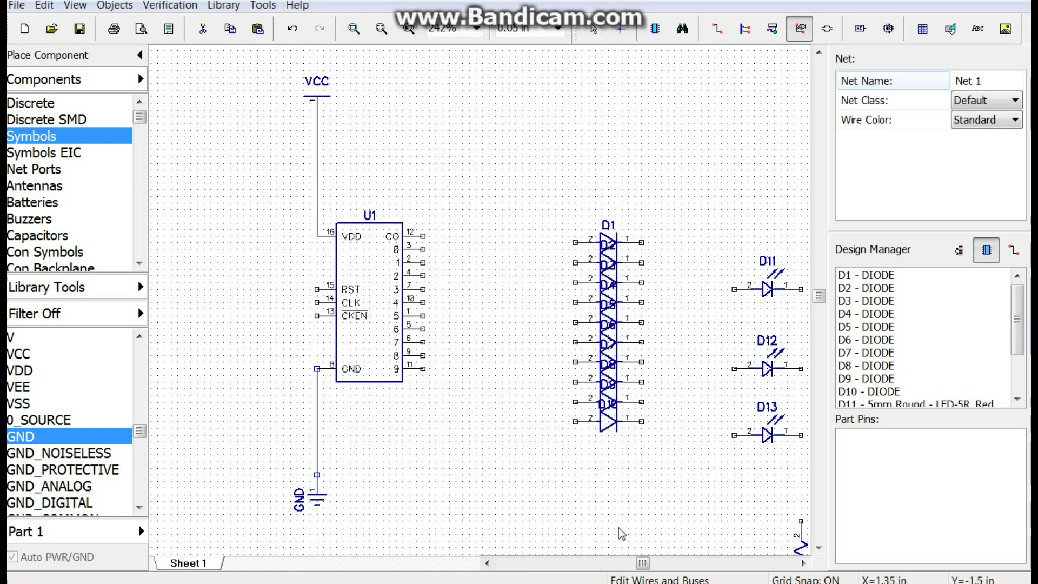
# Copy the GND symbol and paste it directly under resistor R1.
pyautogui.moveTo(644, 564); pyautogui.dragTo(650, 566)
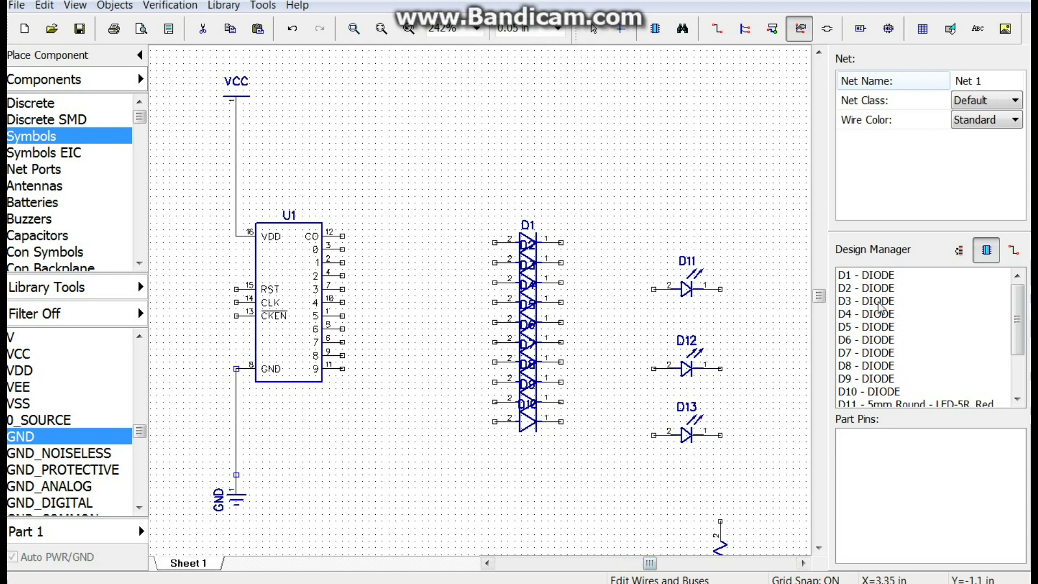
pyautogui.moveTo(819, 297); pyautogui.dragTo(821, 305)
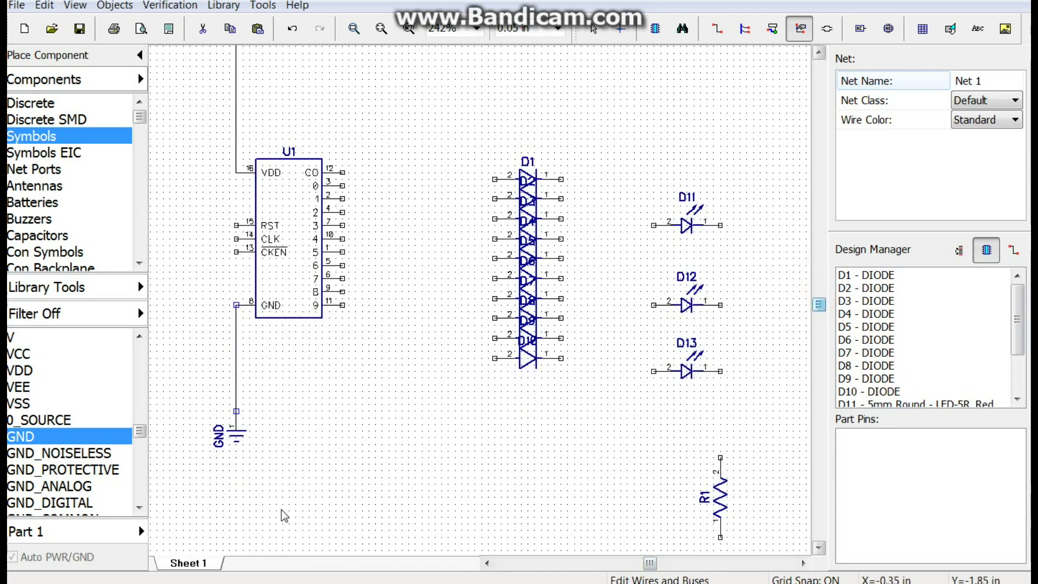
pyautogui.rightClick(236, 439)
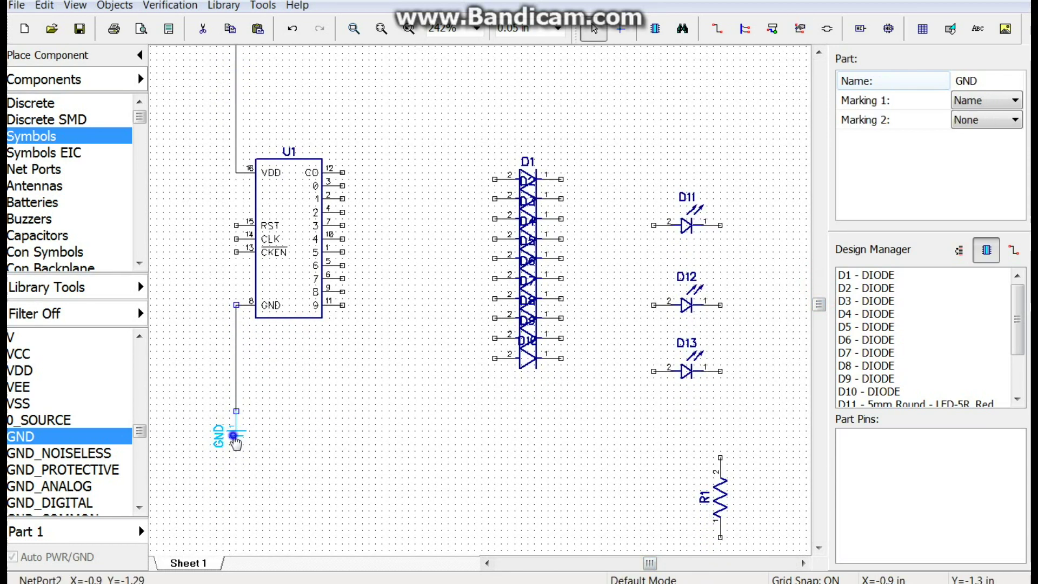
pyautogui.click(280, 381)
pyautogui.moveTo(819, 304); pyautogui.dragTo(819, 333)
pyautogui.rightClick(724, 398)
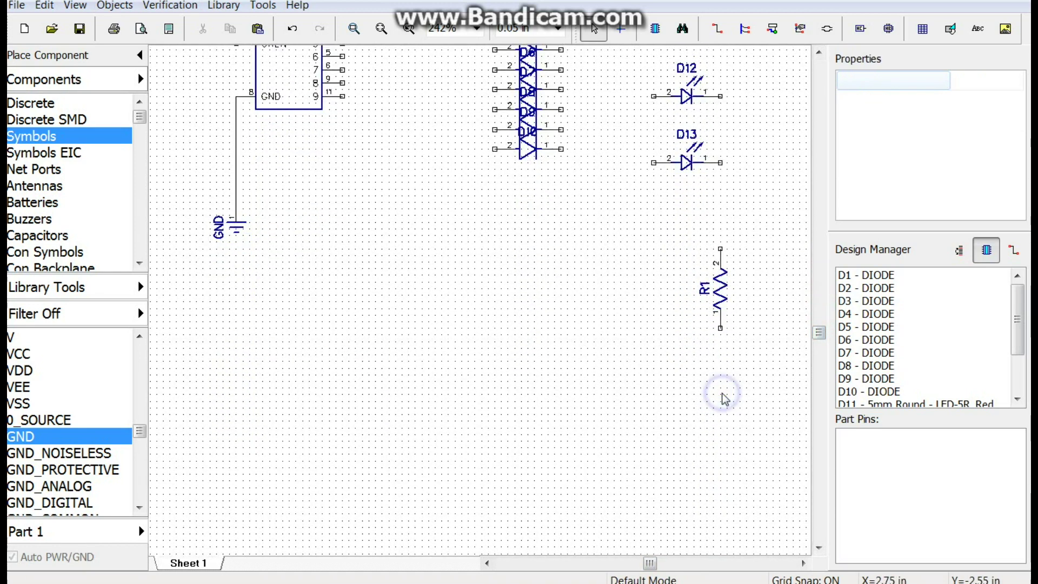
pyautogui.click(750, 406)
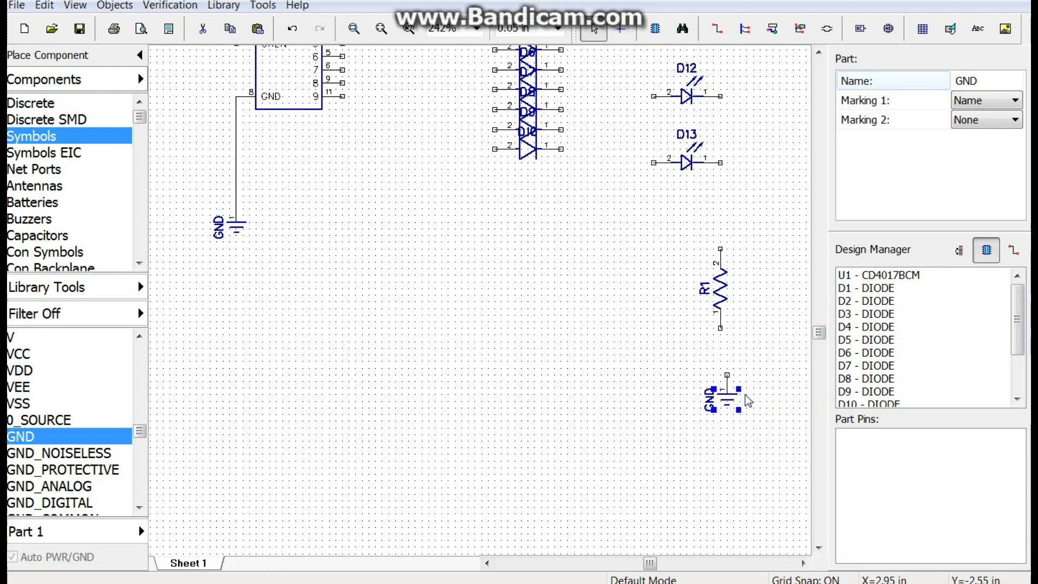
pyautogui.moveTo(731, 396); pyautogui.dragTo(712, 399)
pyautogui.click(630, 355)
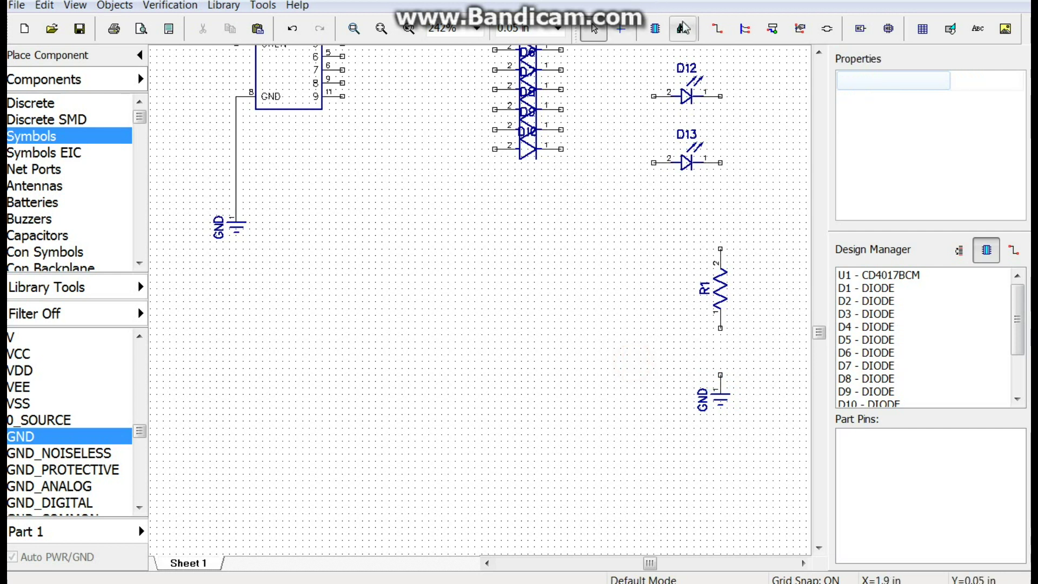
# Wire R1's lower pin to the new GND symbol.
pyautogui.click(715, 30)
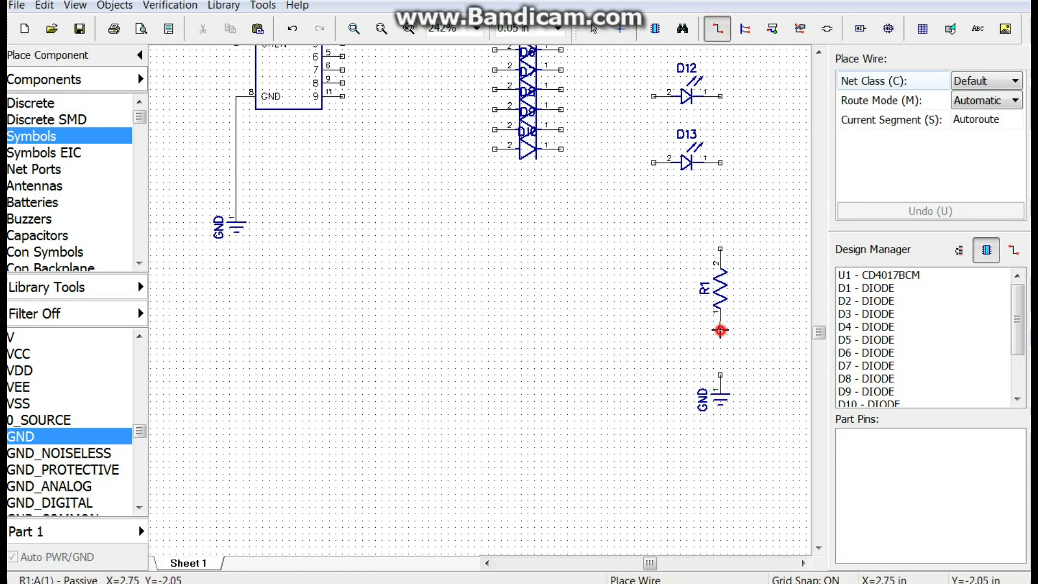
pyautogui.click(720, 330)
pyautogui.click(721, 372)
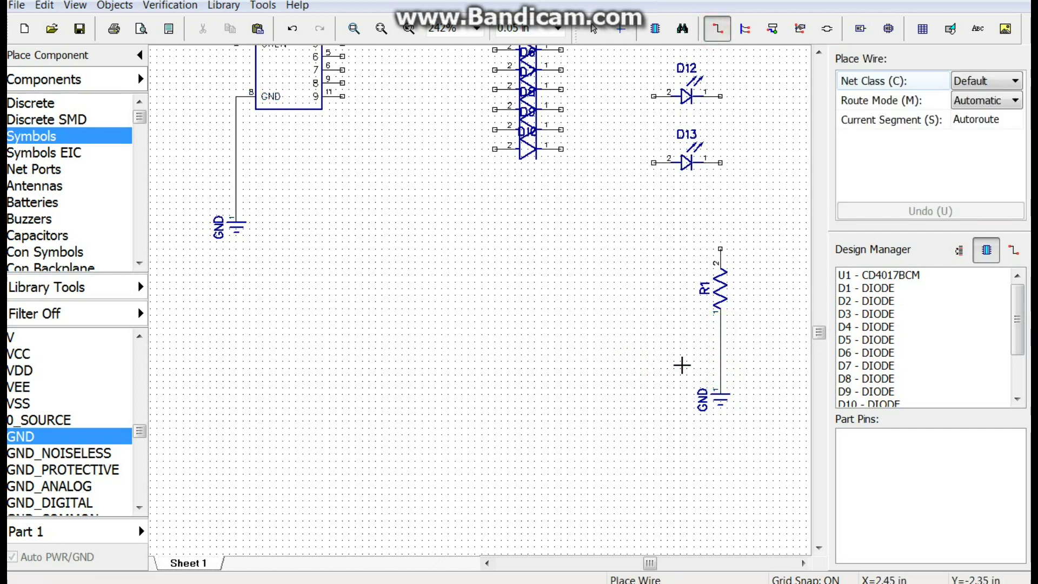
pyautogui.press('Escape')
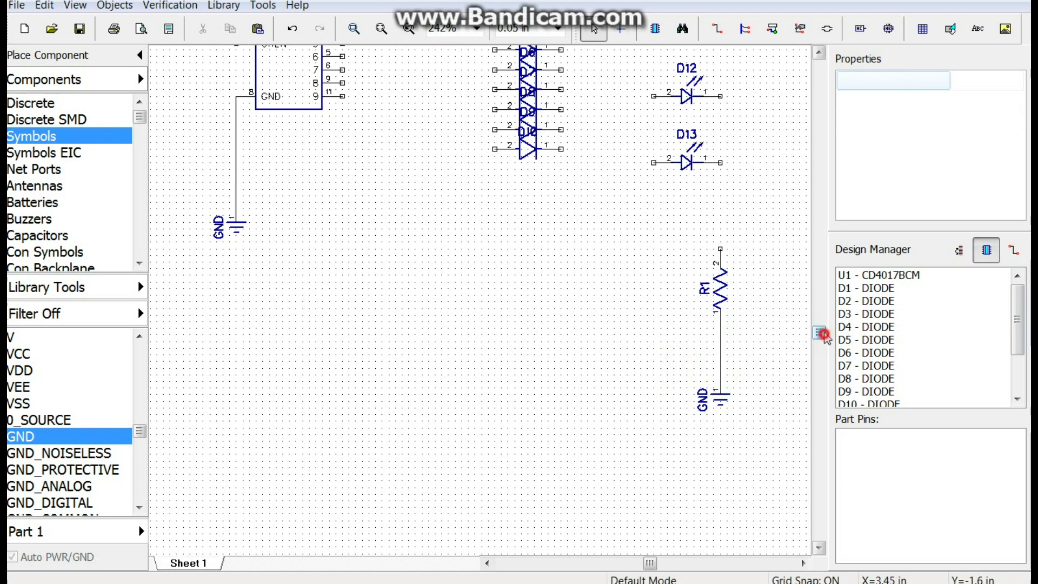
pyautogui.moveTo(822, 334); pyautogui.dragTo(820, 323)
pyautogui.click(719, 29)
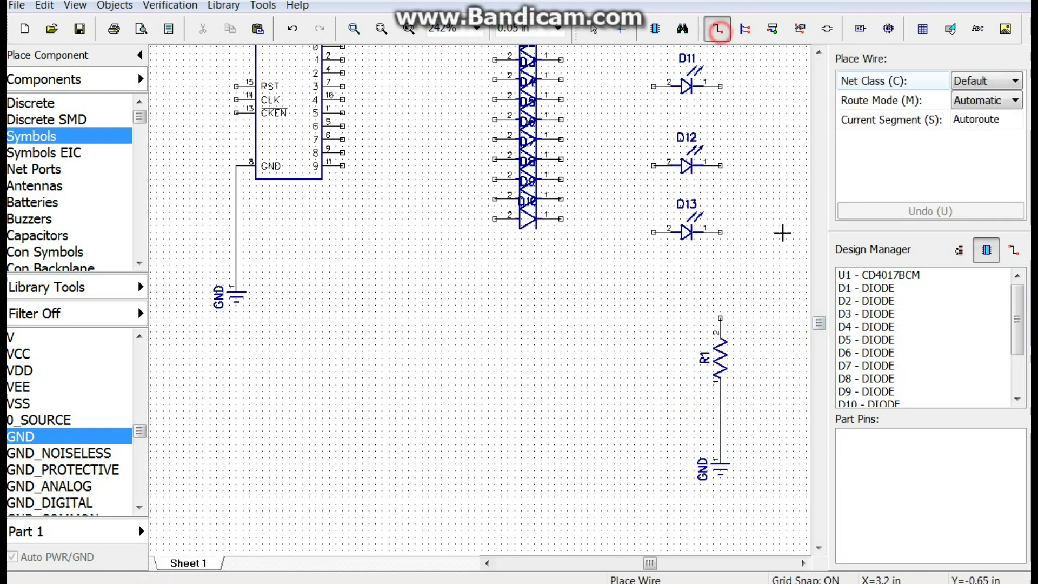
# Wire R1's upper pin to pin 1 of D13, D12 and D11 in a chain.
pyautogui.click(721, 318)
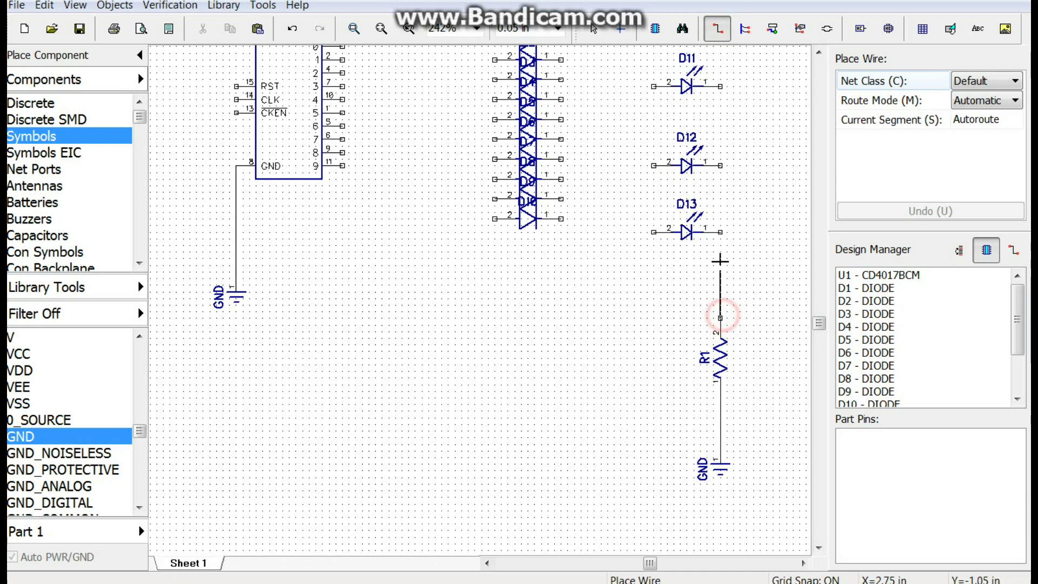
pyautogui.click(720, 232)
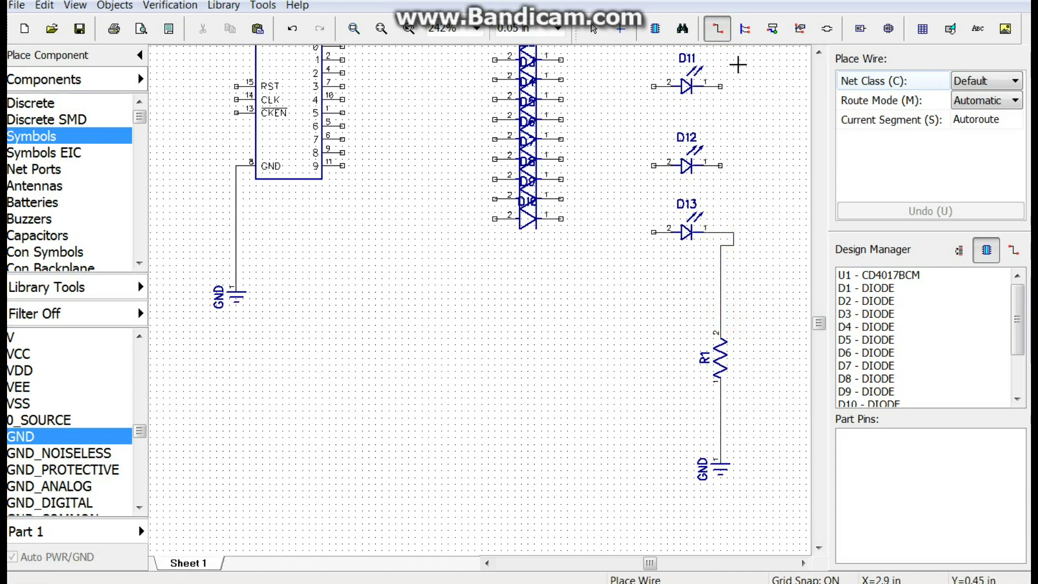
pyautogui.click(720, 166)
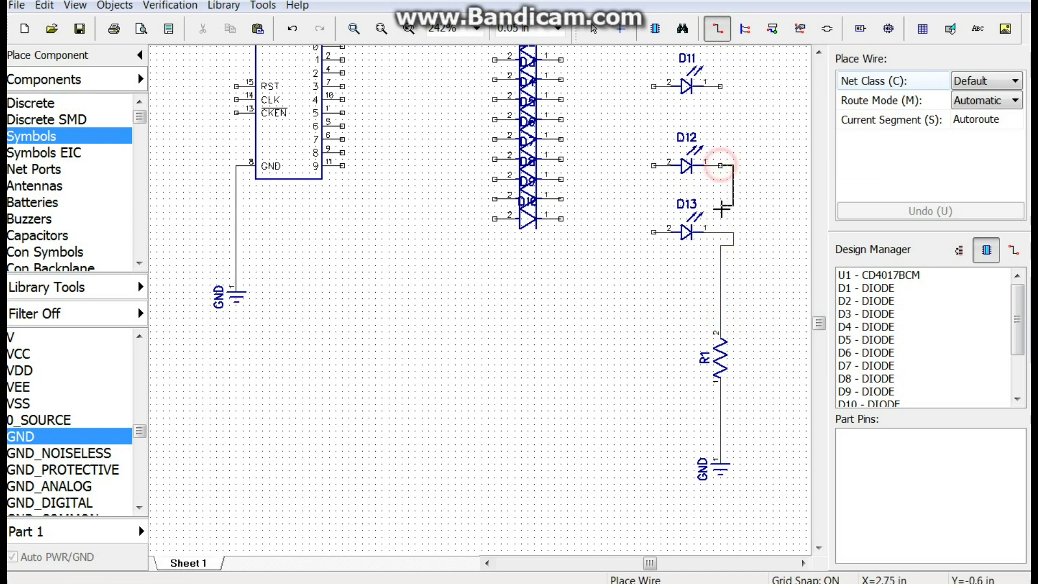
pyautogui.click(721, 230)
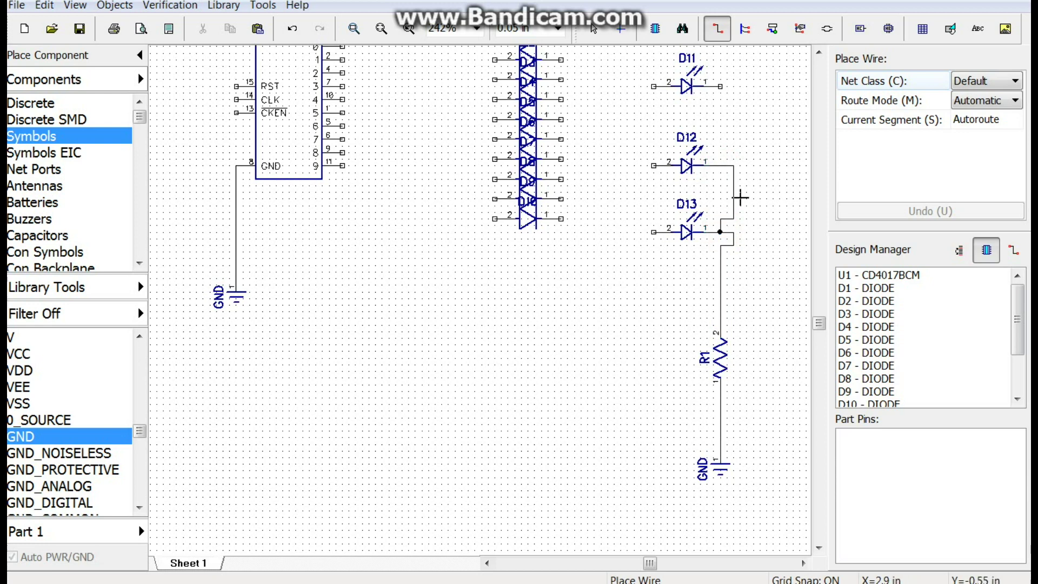
pyautogui.click(721, 85)
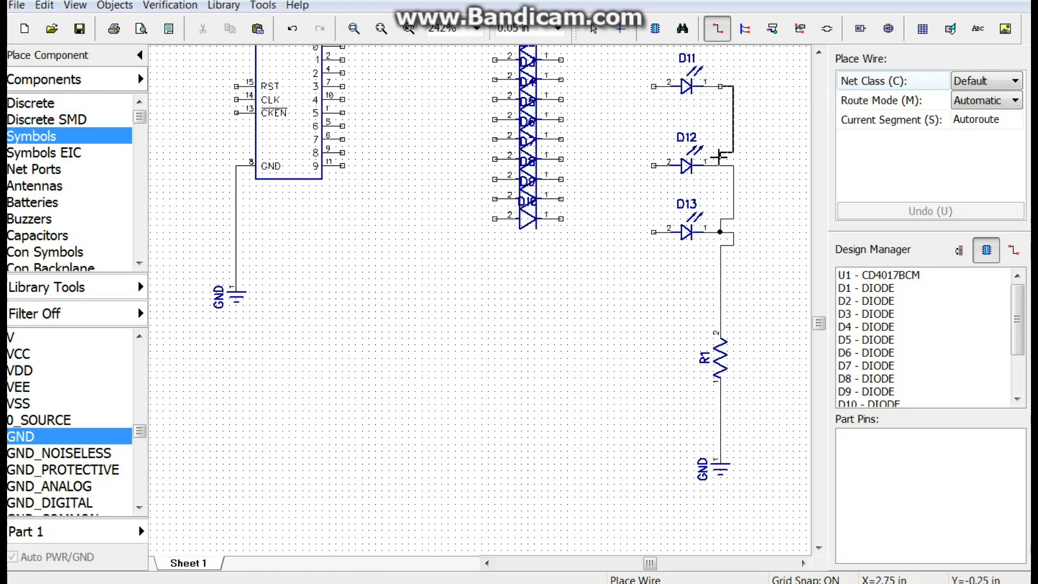
pyautogui.click(720, 165)
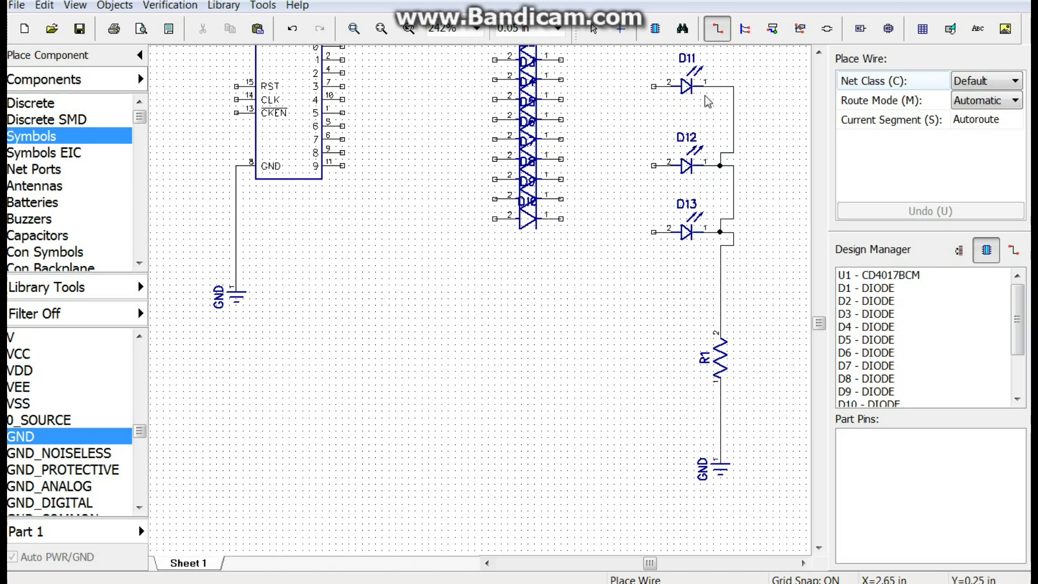
pyautogui.press('Escape')
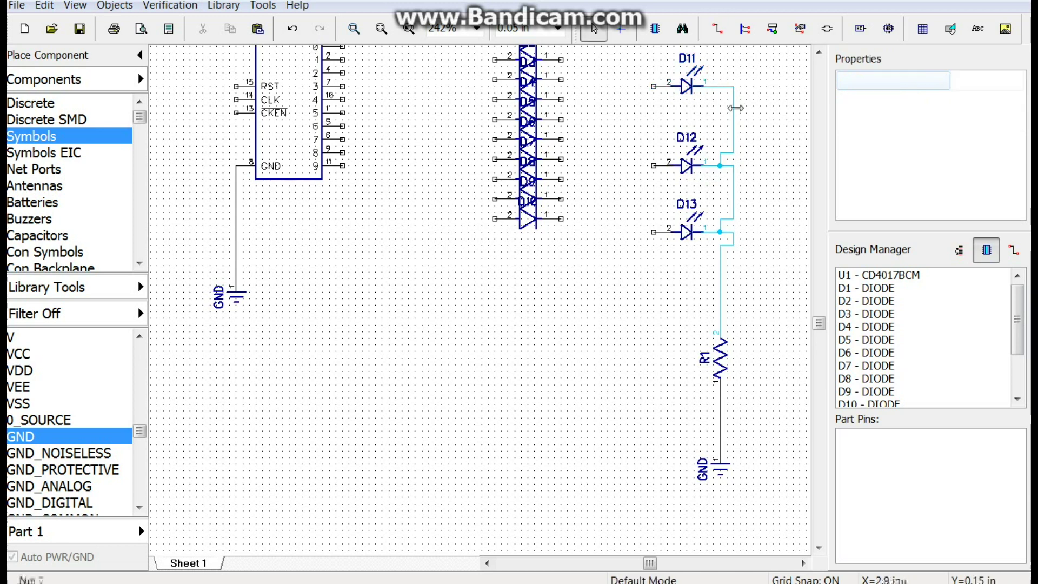
# Straighten the LED wire's jogs into one vertical line down to R1.
pyautogui.click(720, 111)
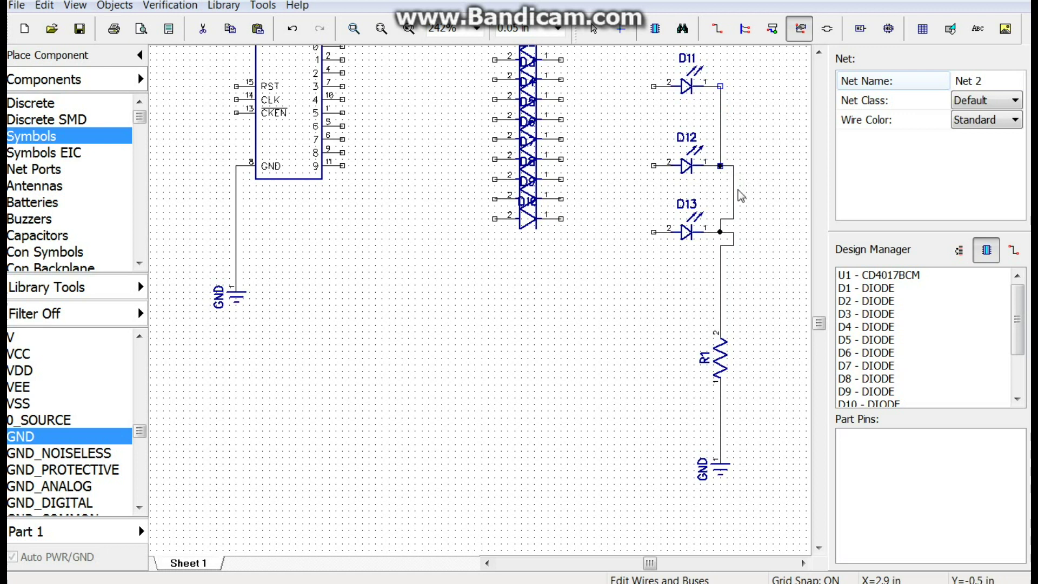
pyautogui.moveTo(734, 190); pyautogui.dragTo(717, 194)
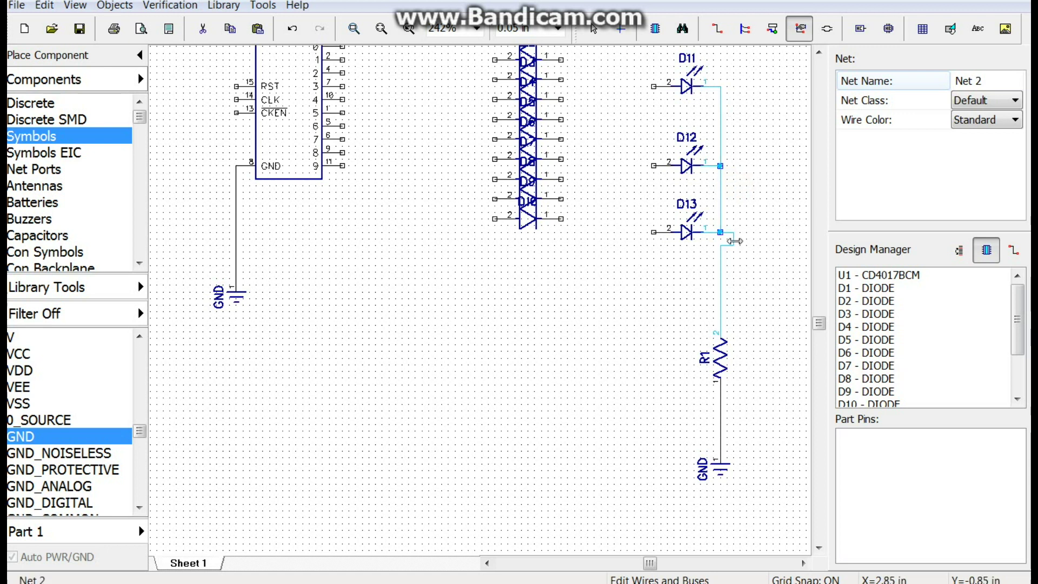
pyautogui.moveTo(733, 238); pyautogui.dragTo(721, 238)
pyautogui.click(752, 219)
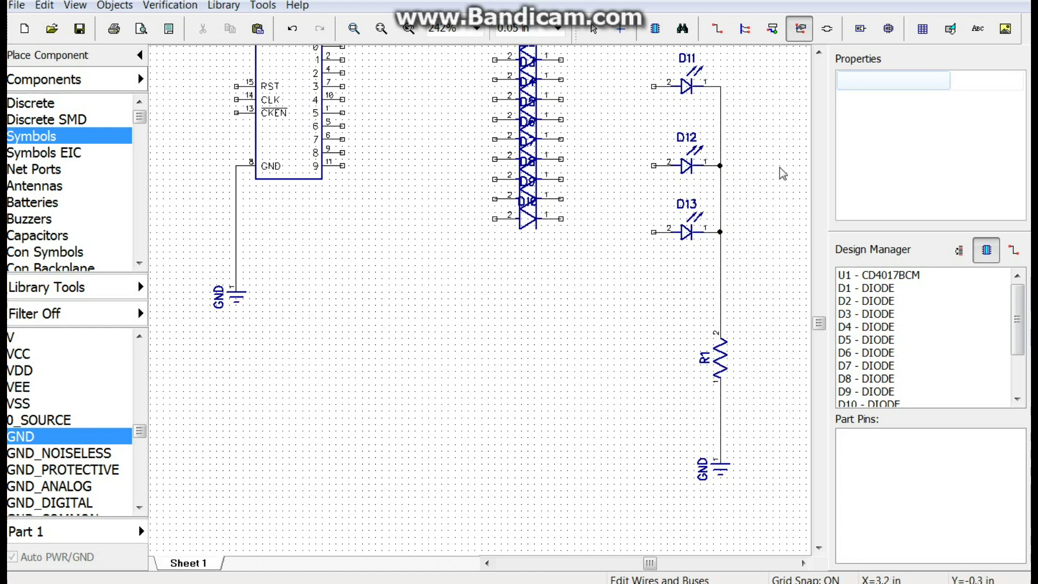
pyautogui.scroll(1, 783, 173)
pyautogui.moveTo(820, 322); pyautogui.dragTo(819, 312)
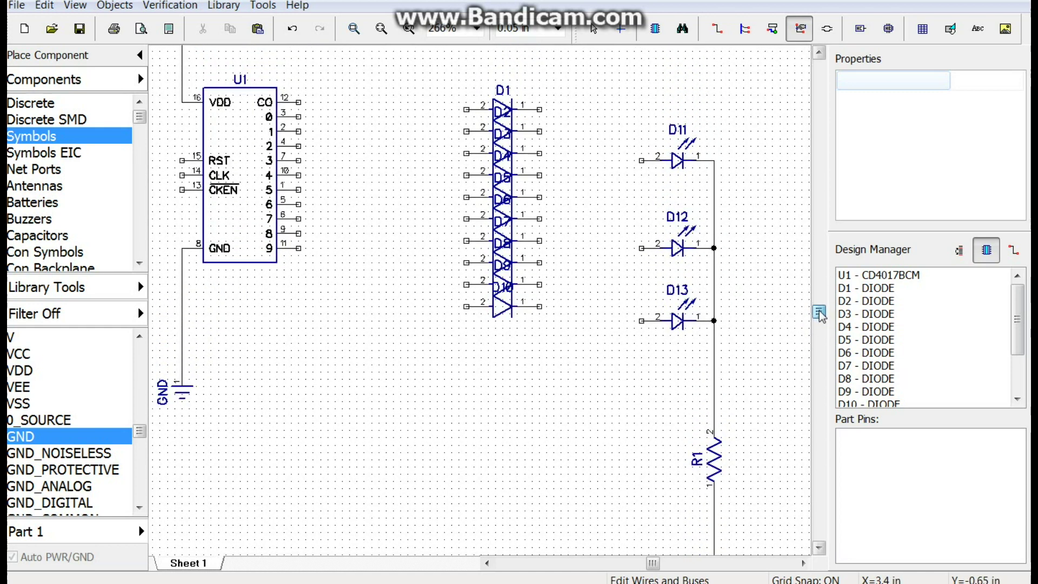
# Wire pin 1 of diodes D1 through D4 together into one shared net.
pyautogui.click(717, 29)
pyautogui.click(541, 109)
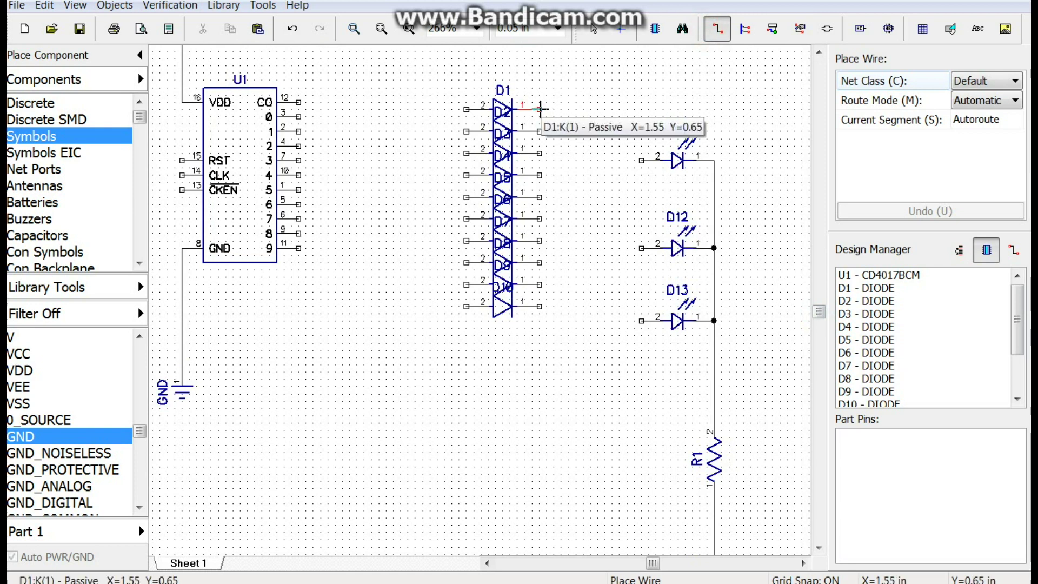
pyautogui.click(540, 132)
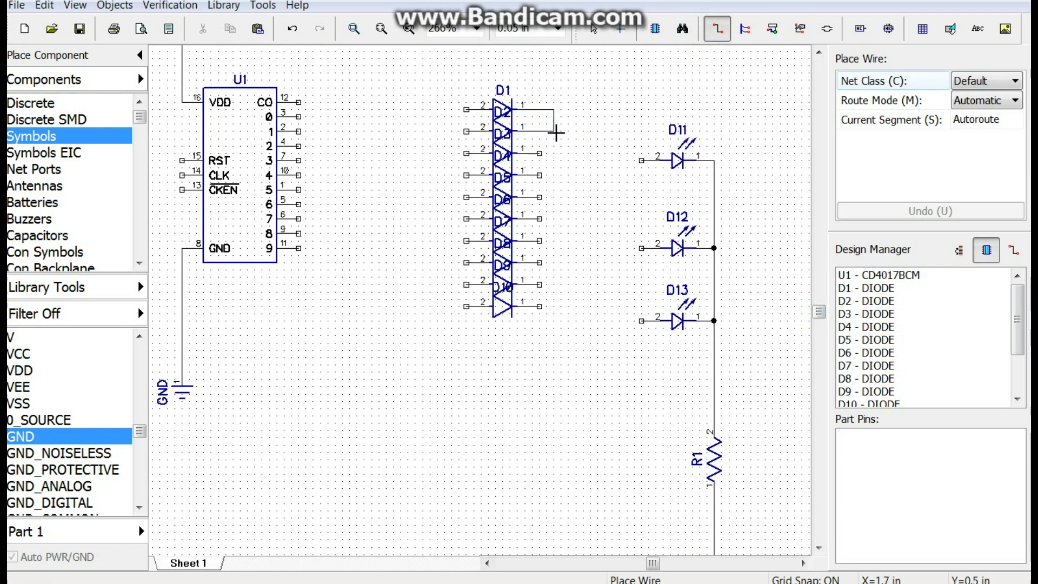
pyautogui.click(540, 154)
pyautogui.click(539, 131)
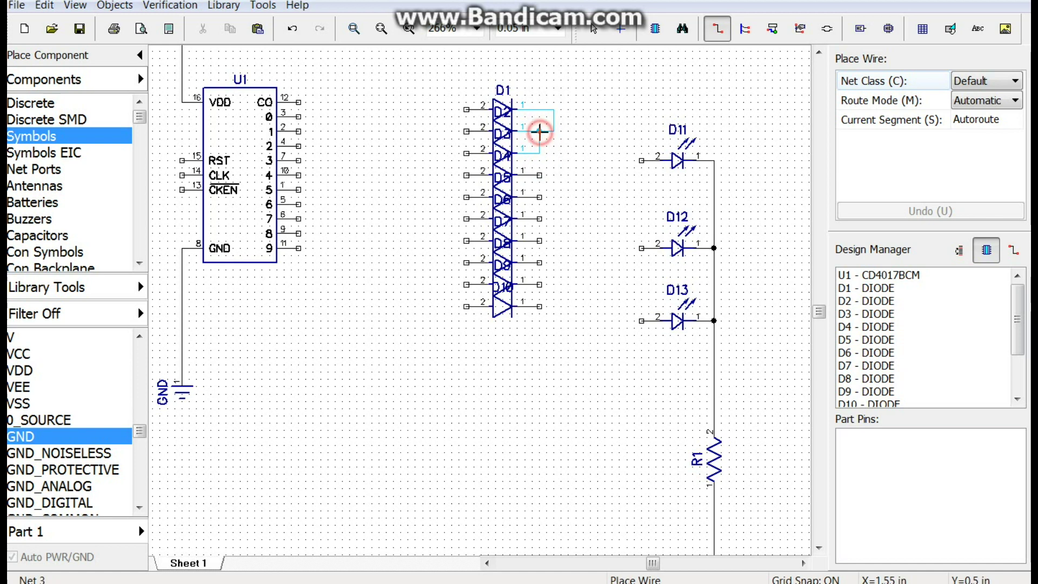
pyautogui.click(539, 176)
pyautogui.click(539, 153)
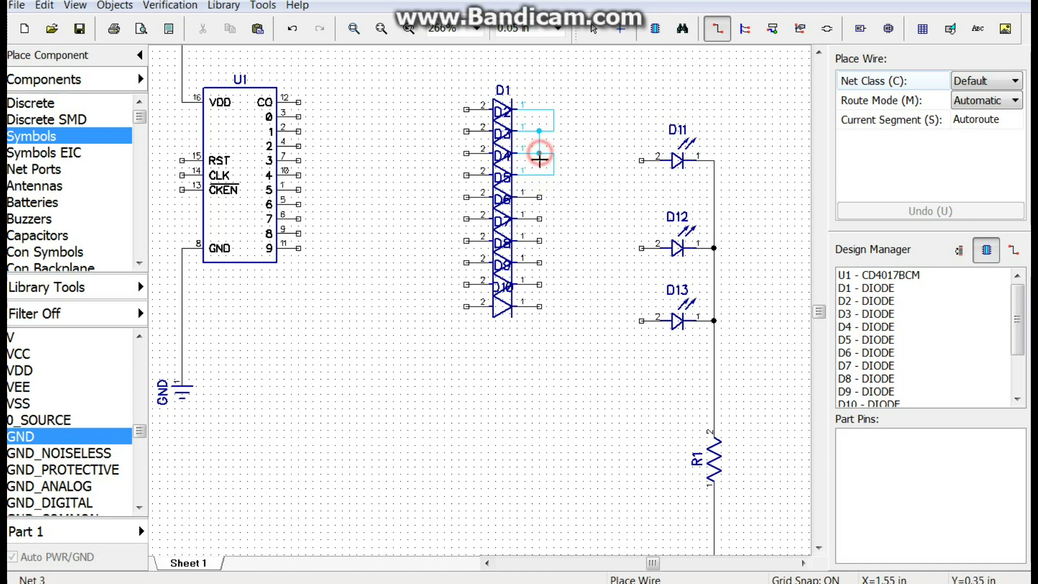
# Extend the shared Net 3 to pin 1 of diodes D5 through D8.
pyautogui.click(541, 198)
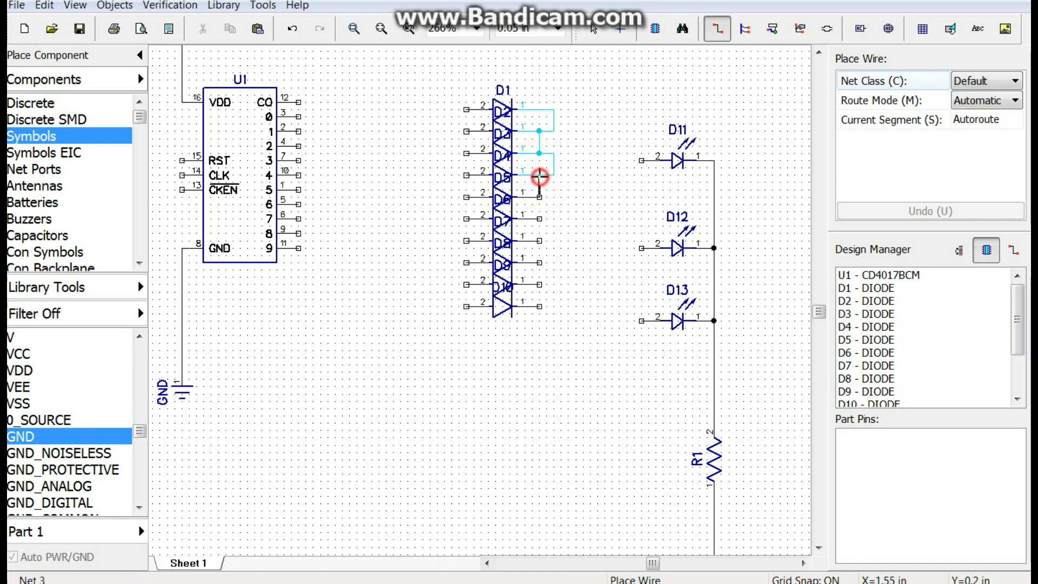
pyautogui.click(540, 176)
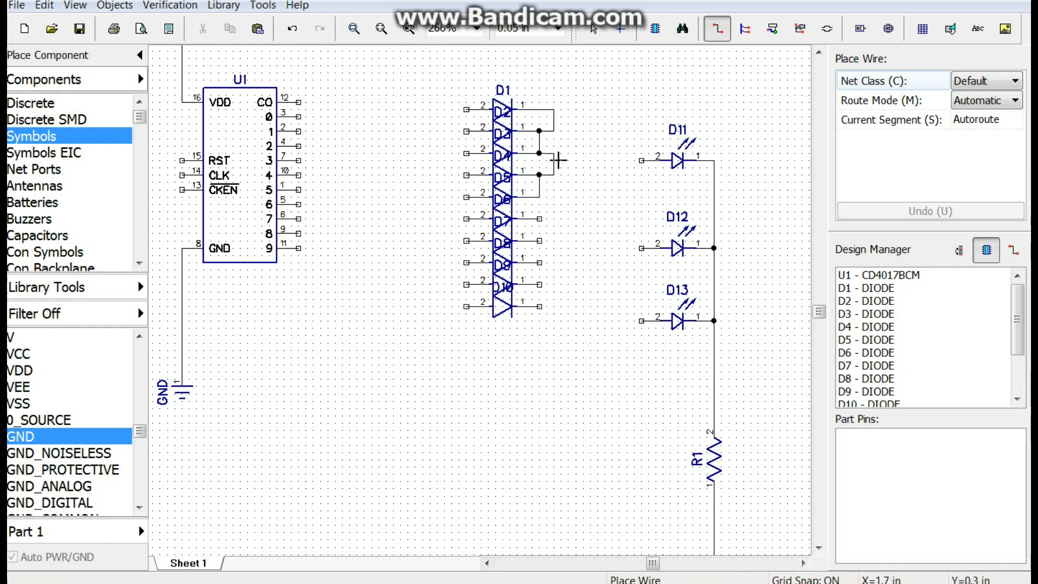
pyautogui.click(539, 218)
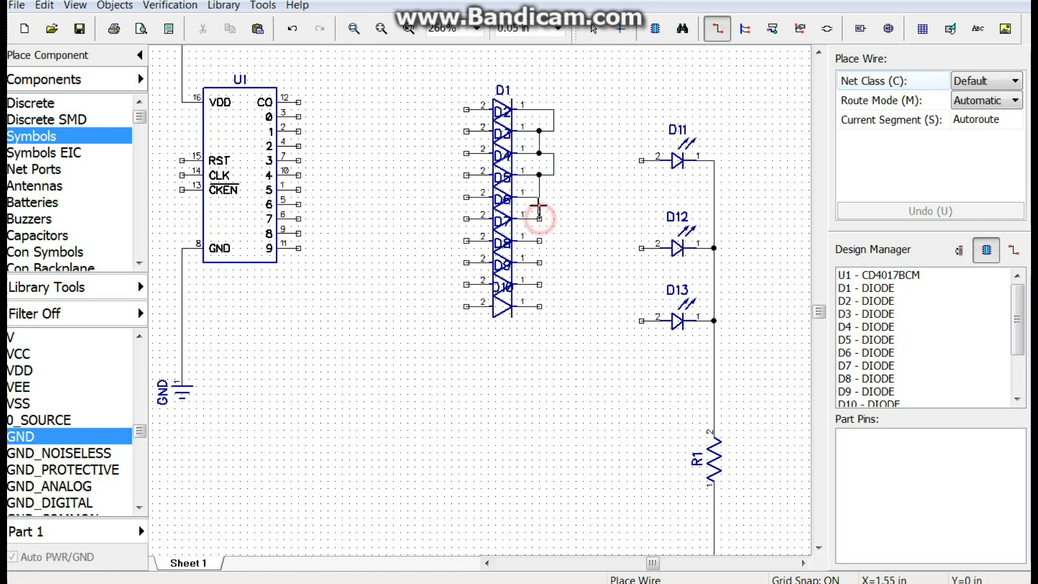
pyautogui.click(540, 240)
pyautogui.click(539, 219)
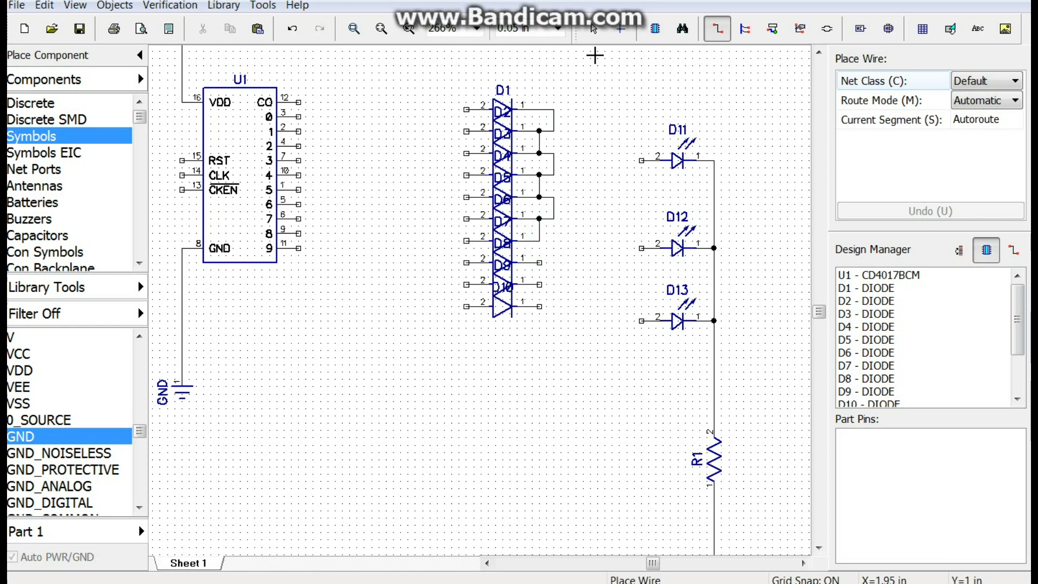
pyautogui.press('Escape')
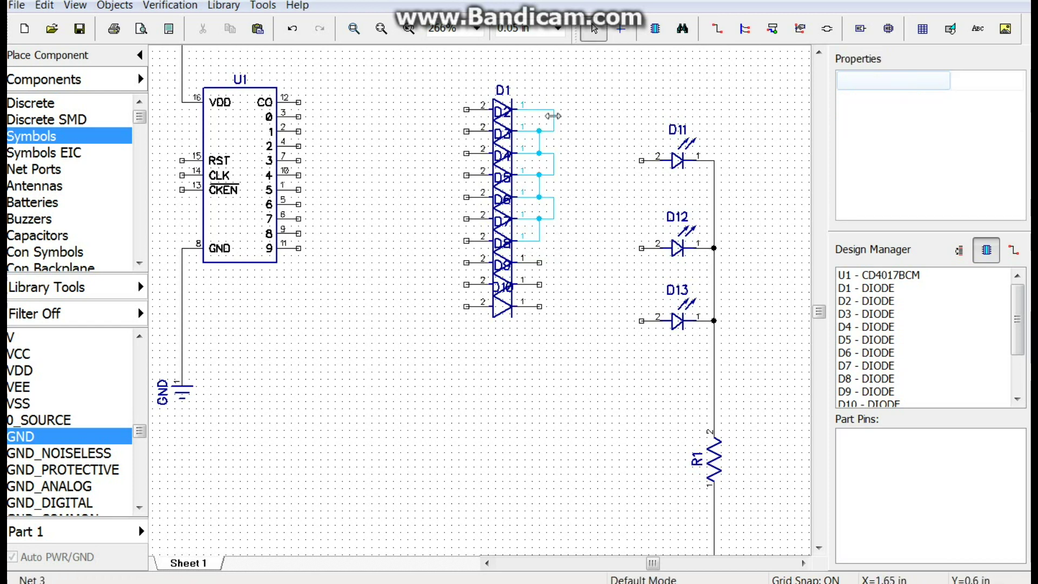
# Shift the D2–D3 wire loop left, then wire D8 pin 1 to D9 pin 1 as separate Net 4.
pyautogui.moveTo(553, 116); pyautogui.dragTo(539, 197)
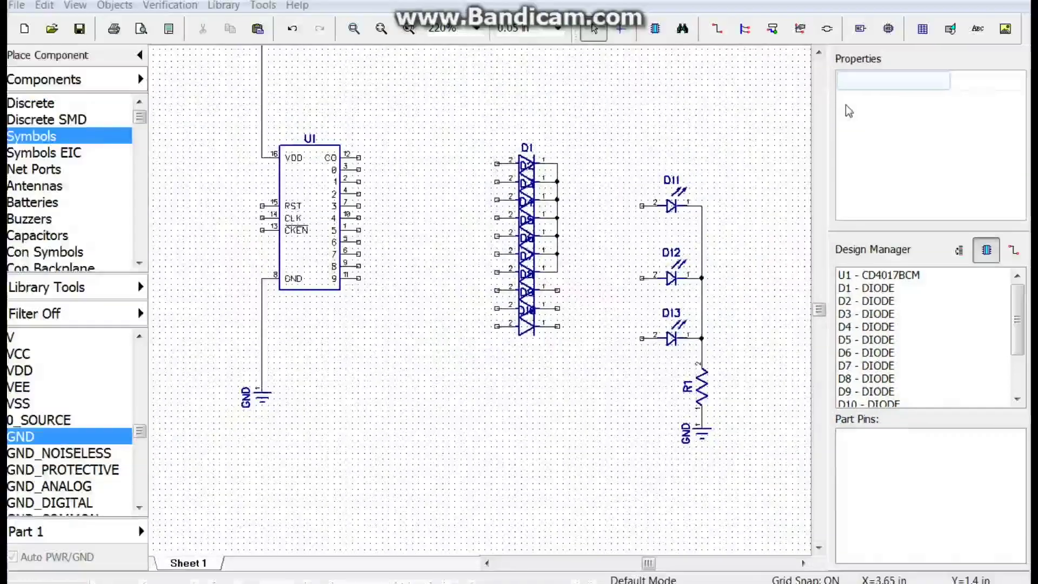
pyautogui.click(718, 28)
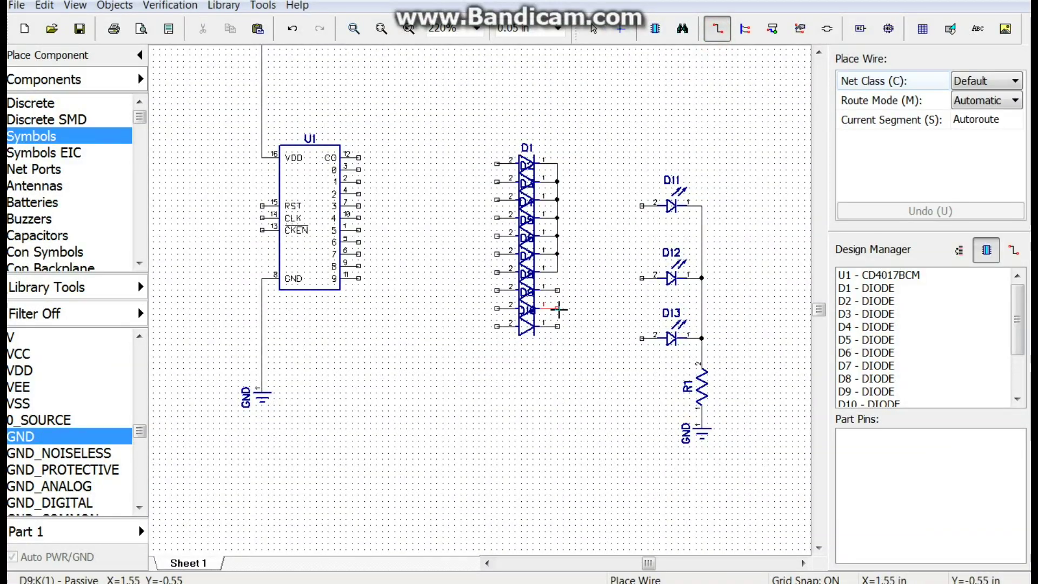
pyautogui.click(558, 292)
pyautogui.click(558, 292)
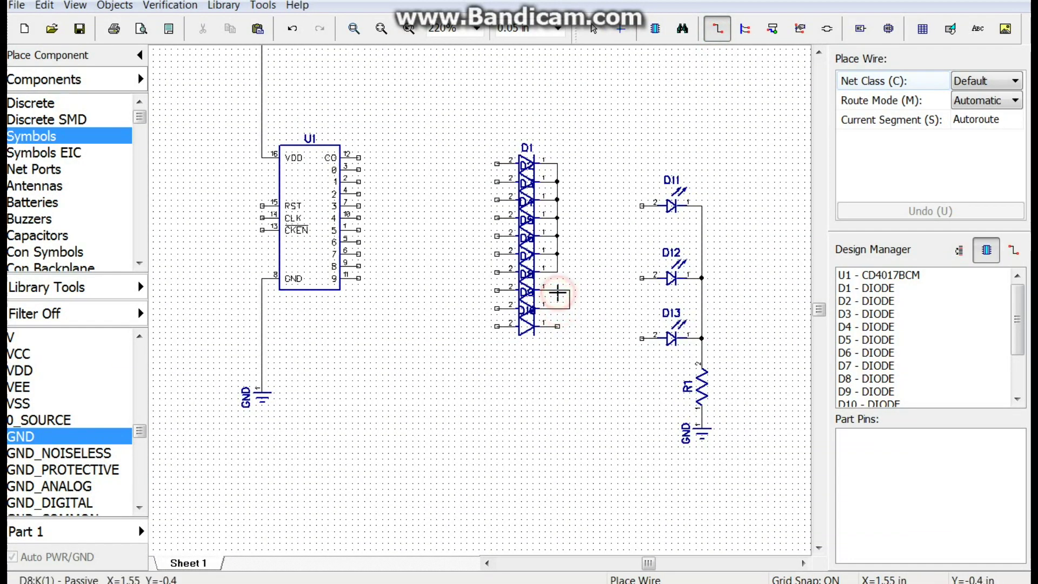
pyautogui.press('Escape')
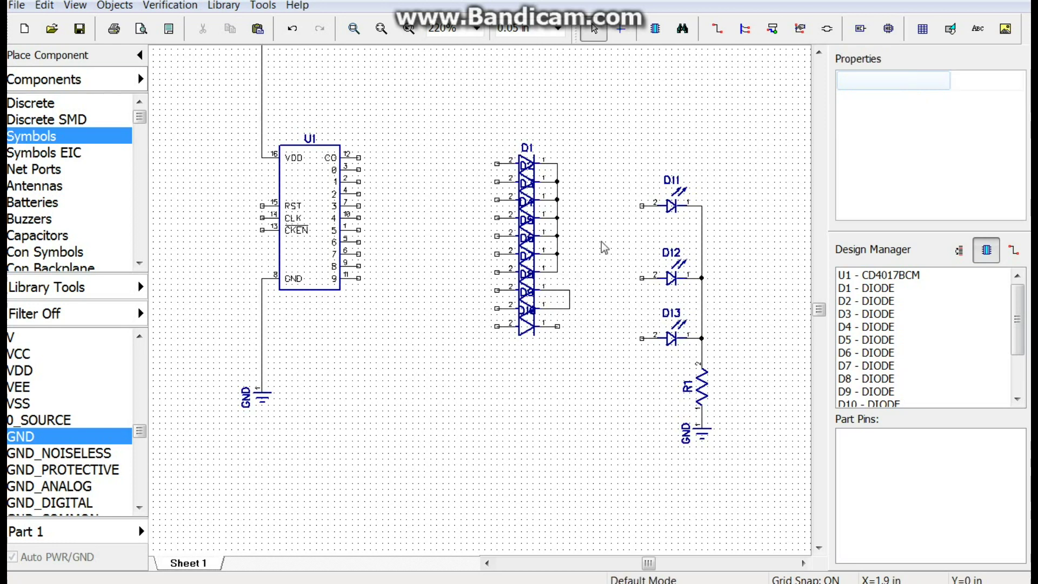
pyautogui.click(558, 301)
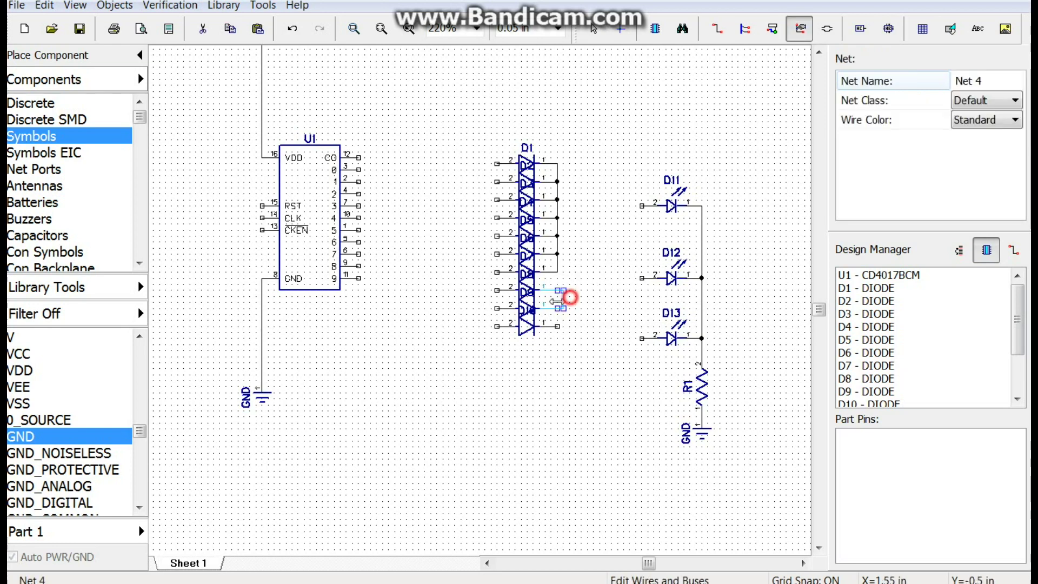
pyautogui.click(586, 304)
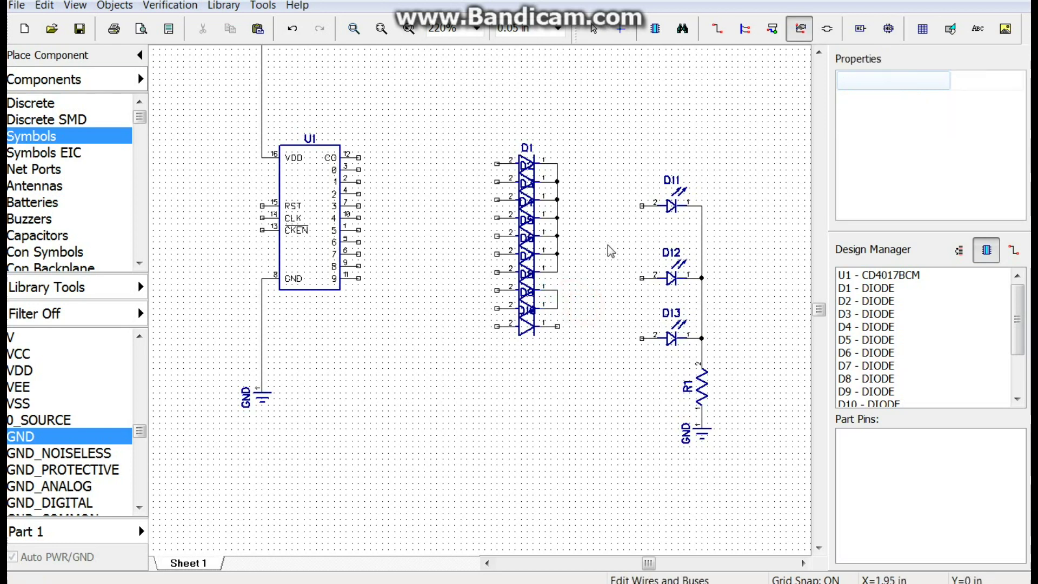
pyautogui.click(718, 28)
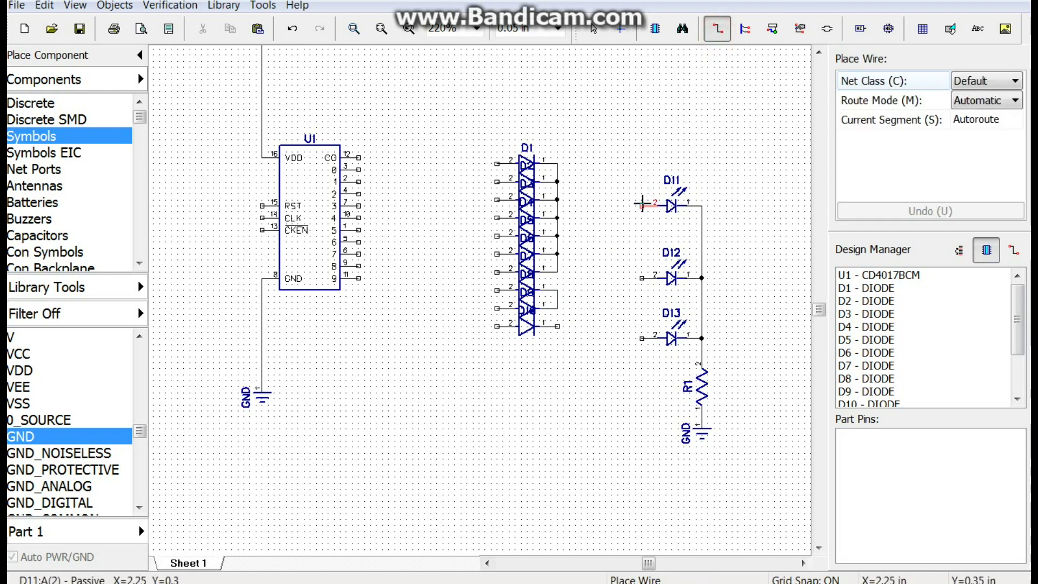
# Wire pin 2 of LEDs D11 and D12 to the diode nets, and D10's pin 1 to LED D13.
pyautogui.click(642, 204)
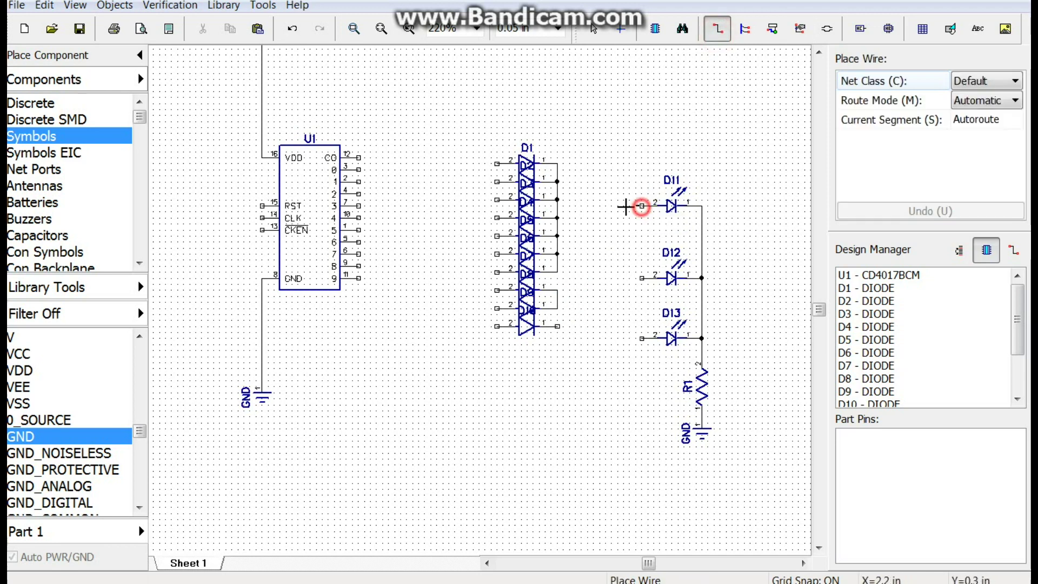
pyautogui.click(558, 206)
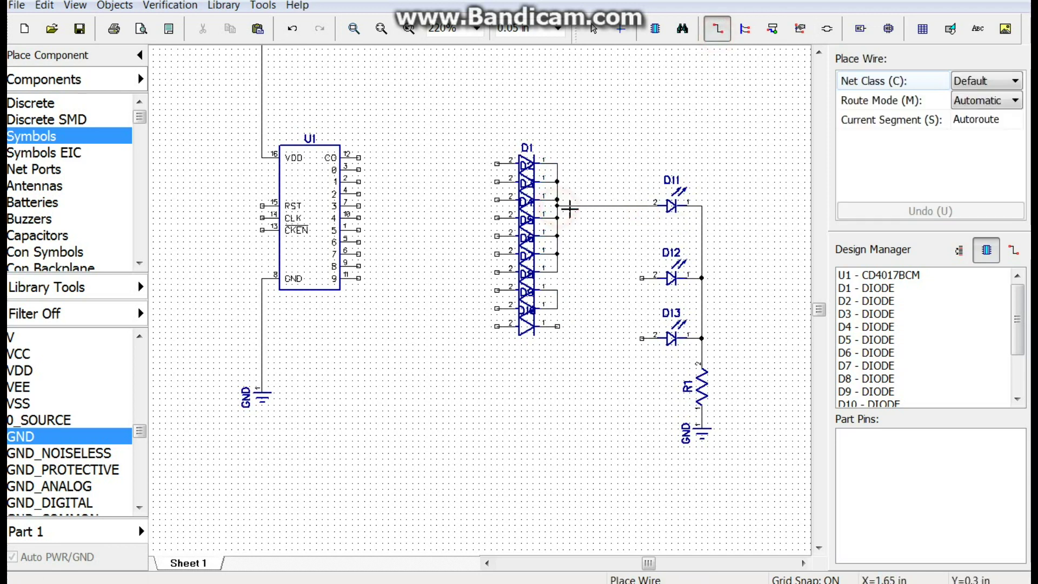
pyautogui.click(642, 278)
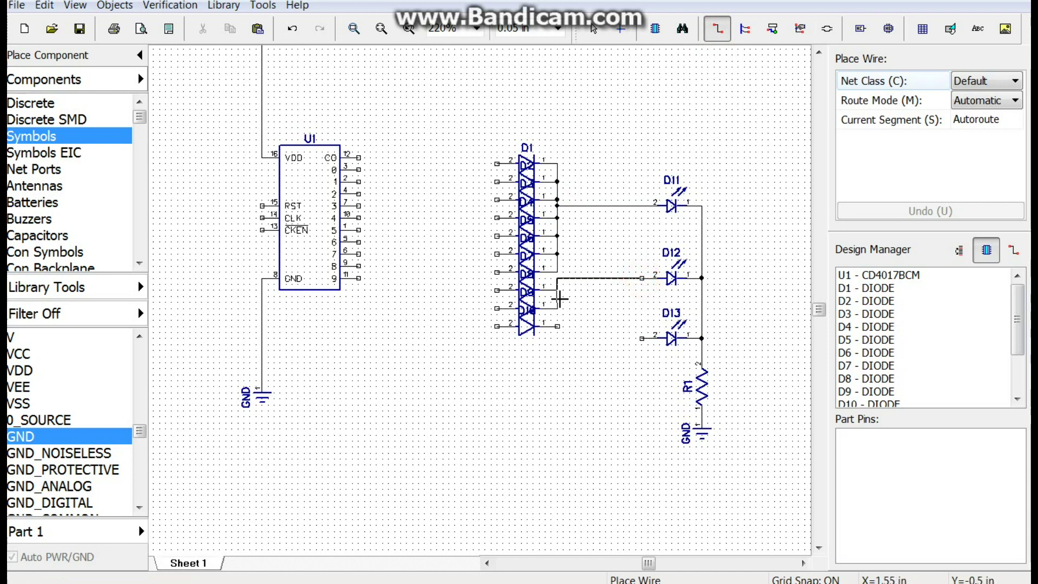
pyautogui.click(571, 300)
pyautogui.click(558, 301)
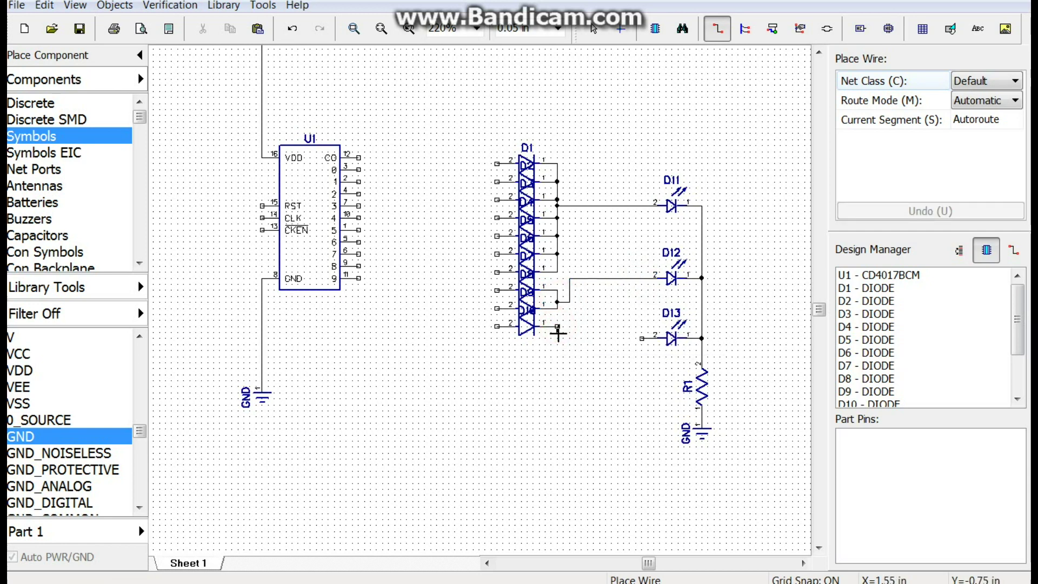
pyautogui.click(559, 335)
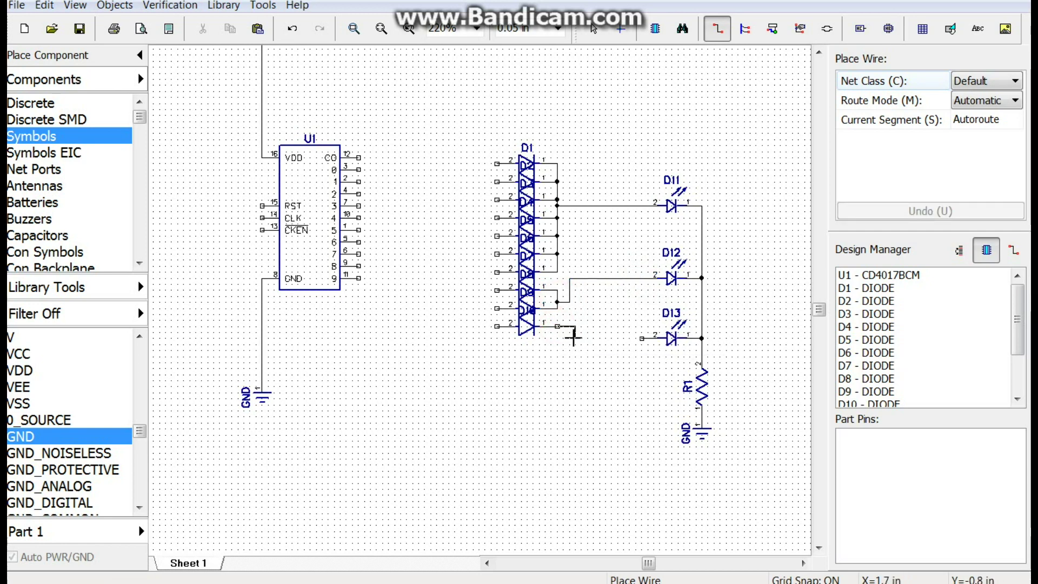
pyautogui.click(632, 340)
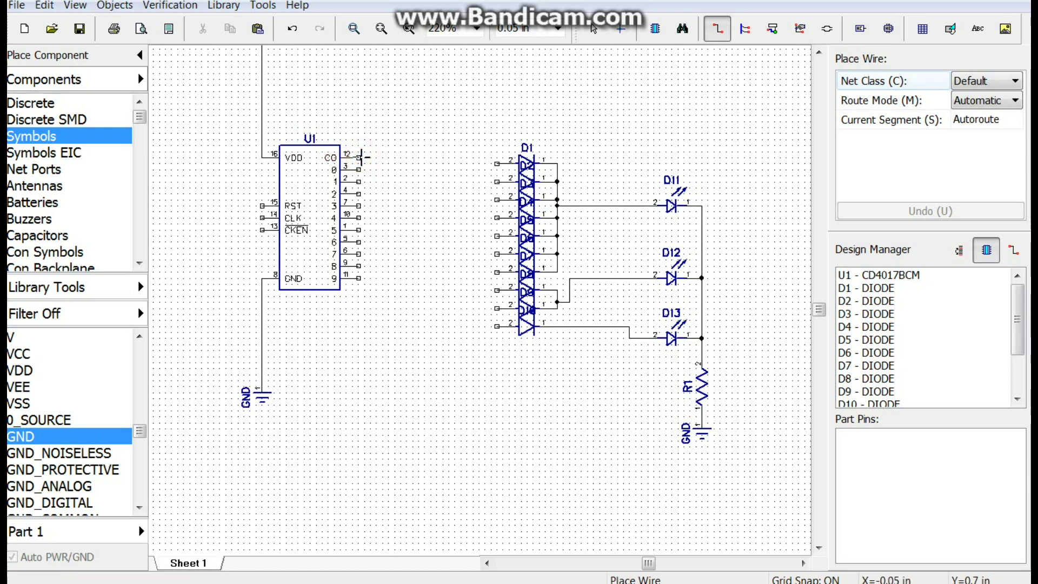
pyautogui.click(360, 157)
# Cancel the stray carry-out wire and wire U1 outputs 0–3 to the anodes of D1–D4.
pyautogui.press('Escape')
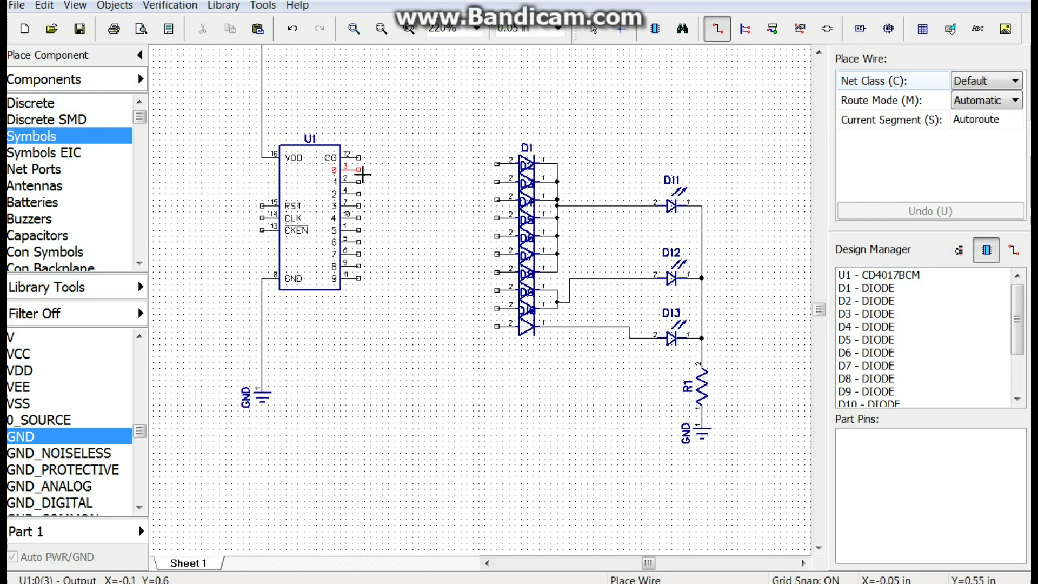
pyautogui.click(359, 171)
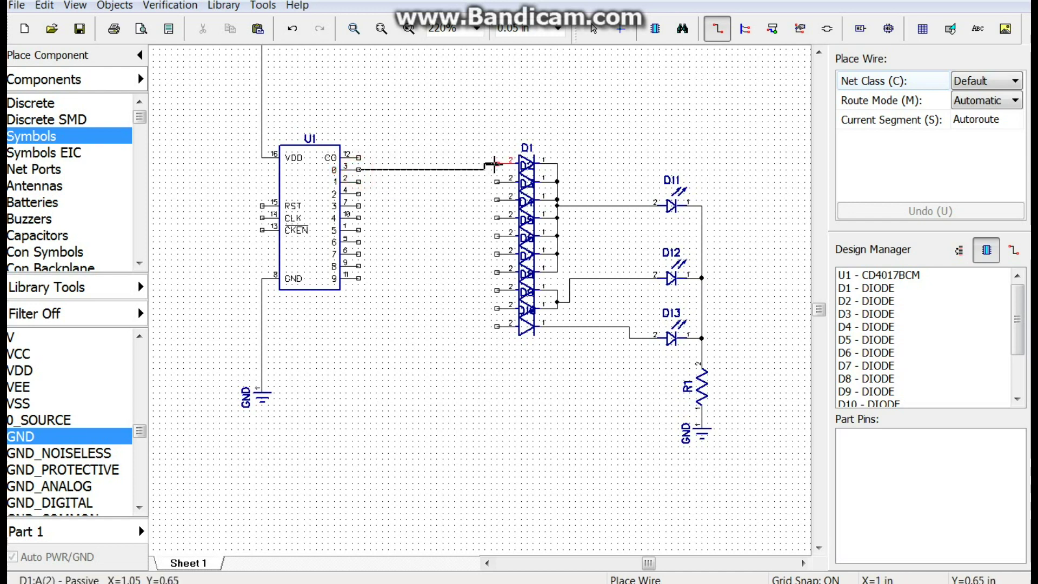
pyautogui.click(496, 163)
pyautogui.click(358, 181)
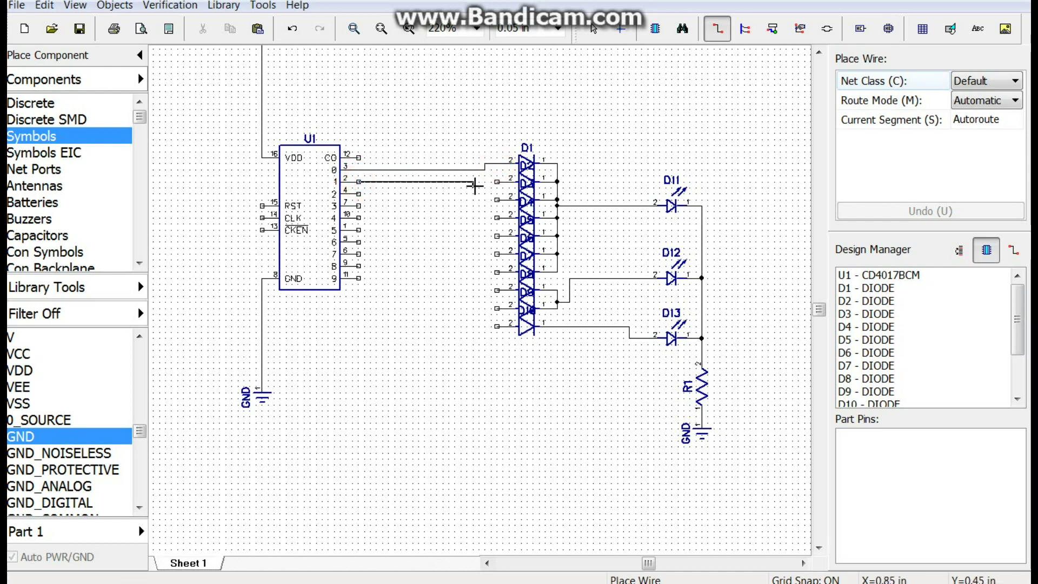
pyautogui.click(496, 182)
pyautogui.click(358, 194)
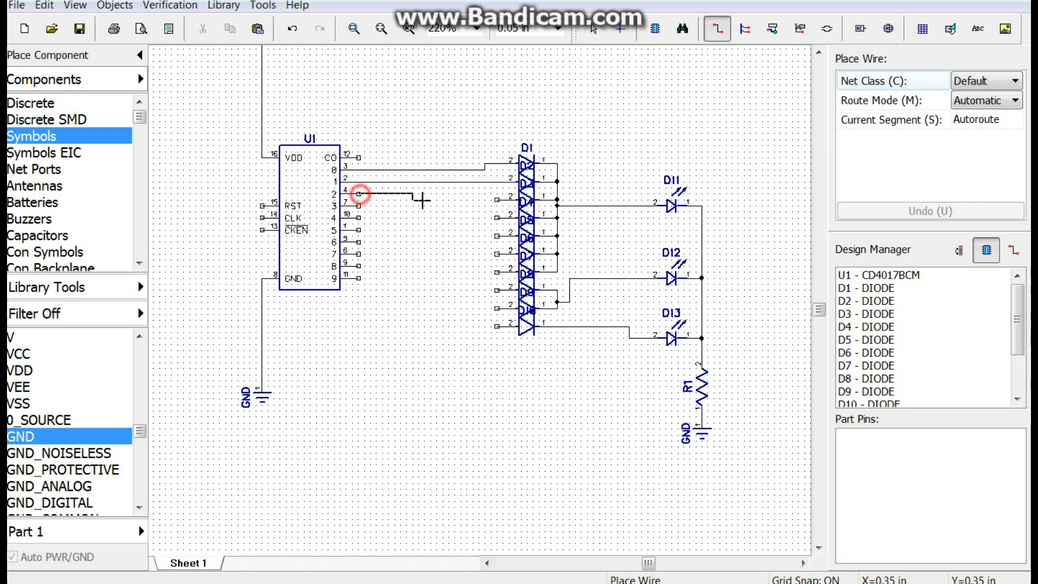
pyautogui.click(496, 196)
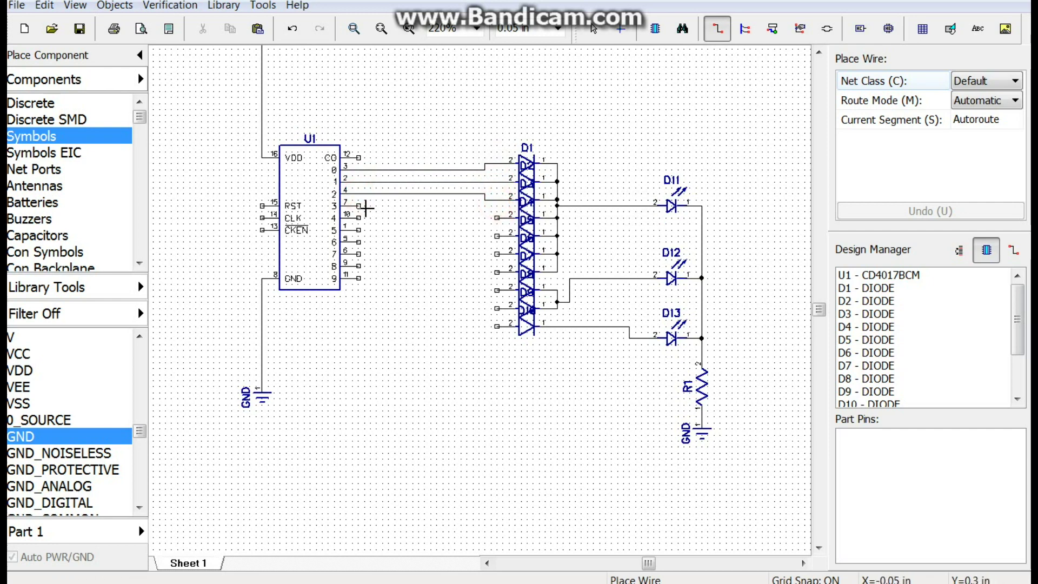
pyautogui.click(358, 206)
pyautogui.click(497, 214)
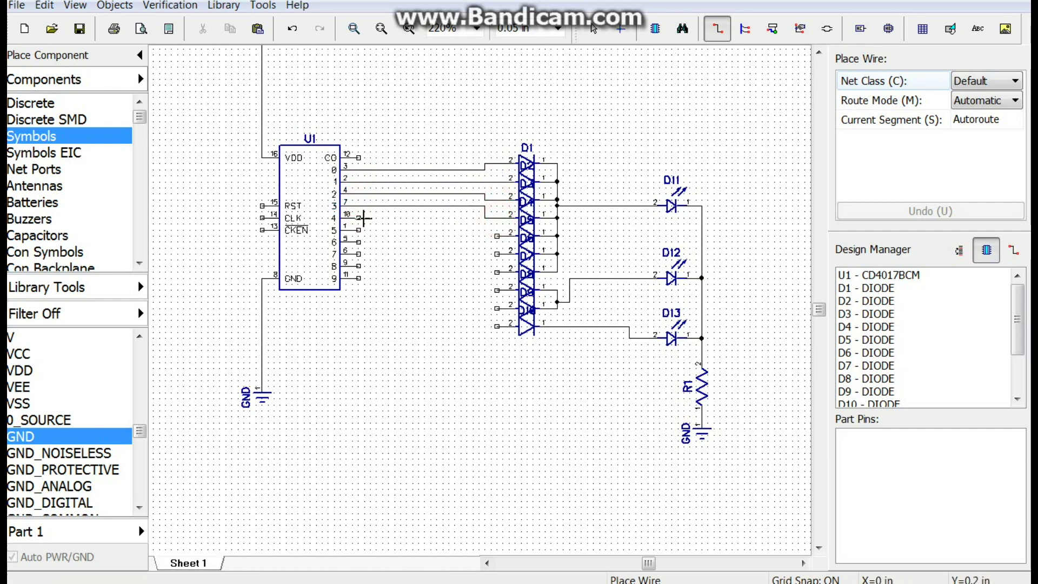
# Wire U1 outputs 4–6 with bent routes to the anodes of D5–D7.
pyautogui.click(359, 218)
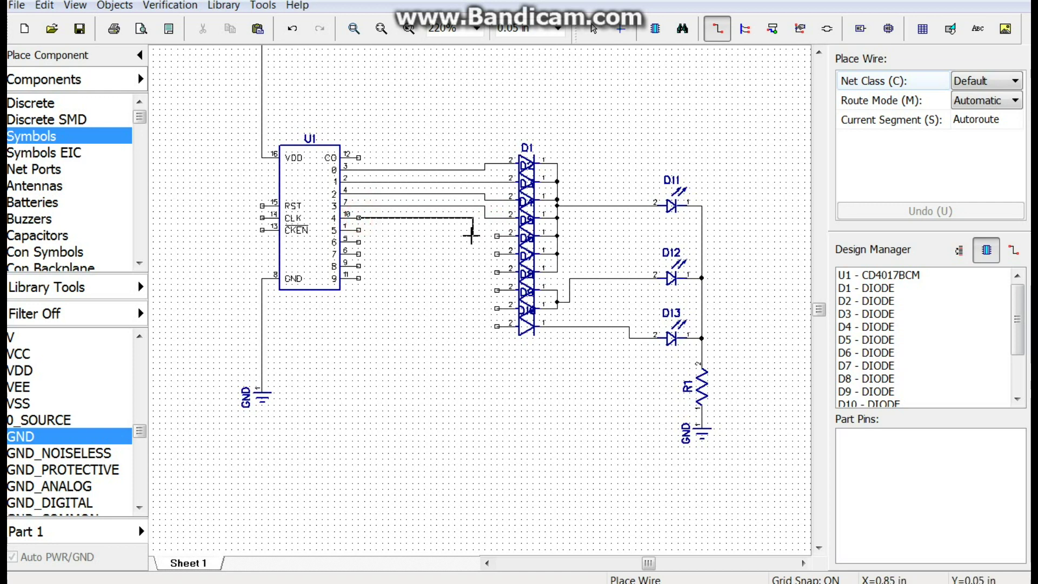
pyautogui.click(474, 236)
pyautogui.click(496, 232)
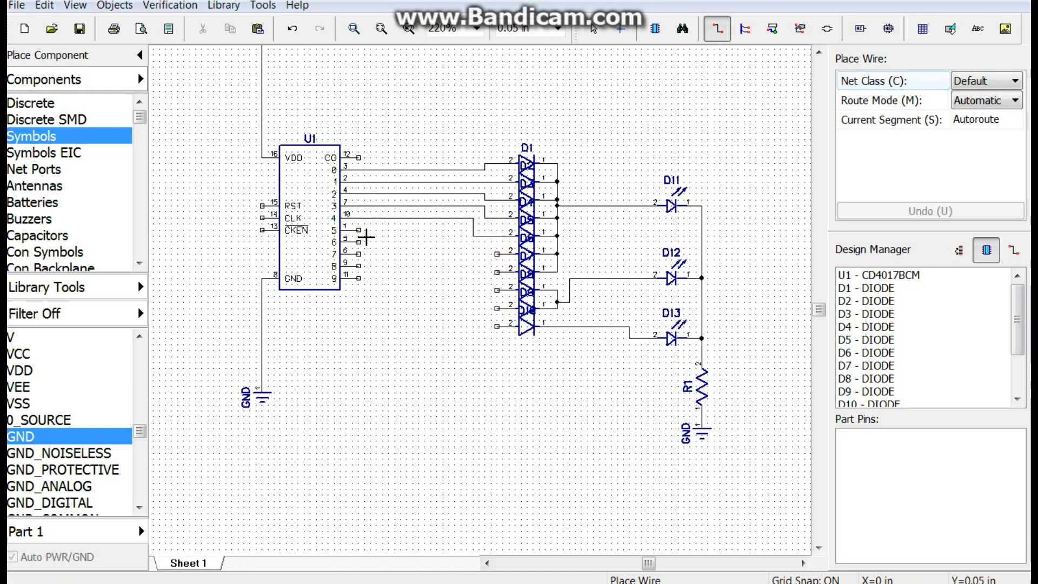
pyautogui.click(358, 230)
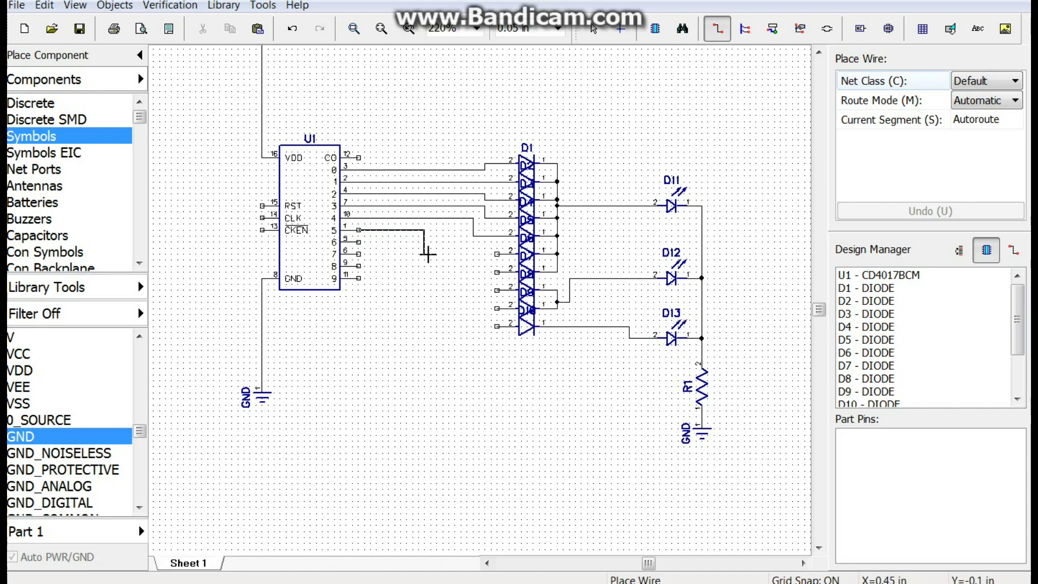
pyautogui.click(467, 256)
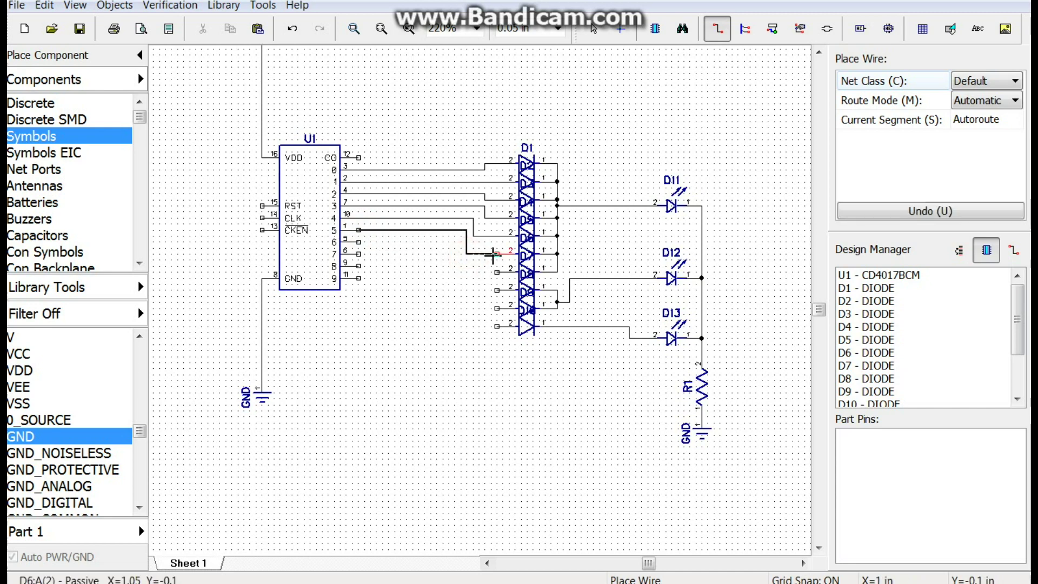
pyautogui.click(497, 250)
pyautogui.click(358, 241)
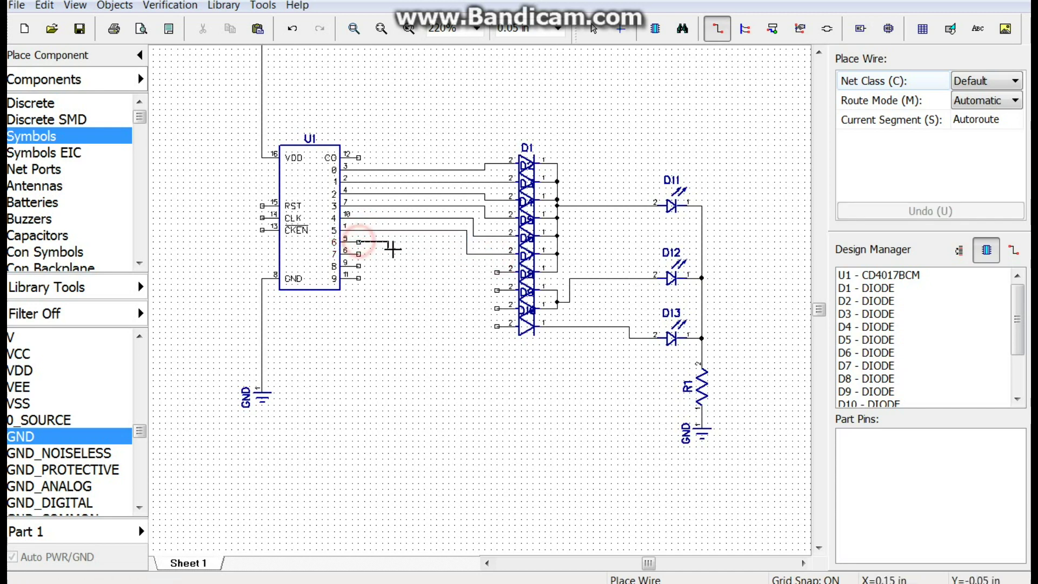
pyautogui.click(454, 248)
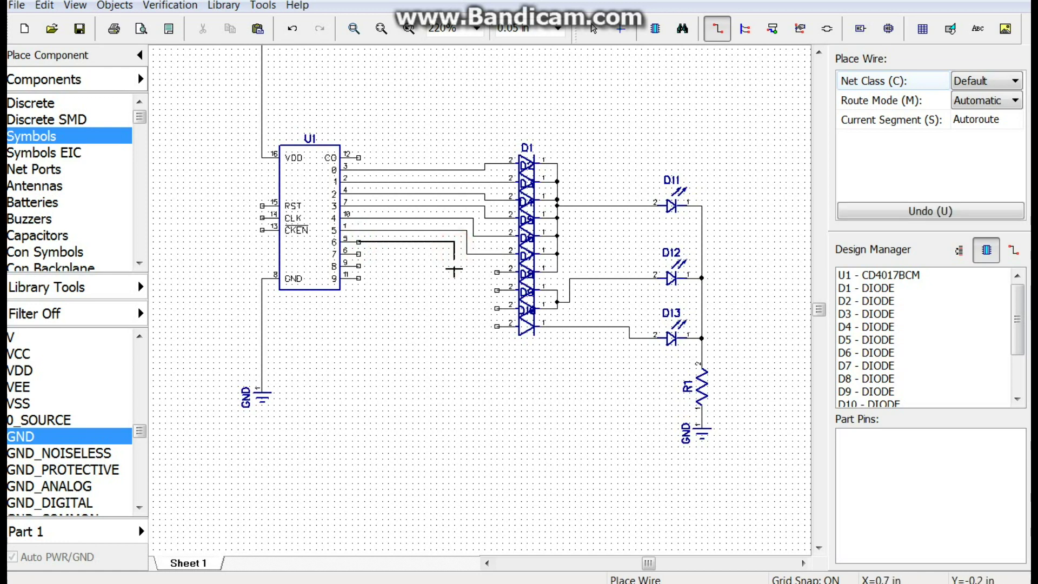
pyautogui.click(454, 271)
pyautogui.click(496, 269)
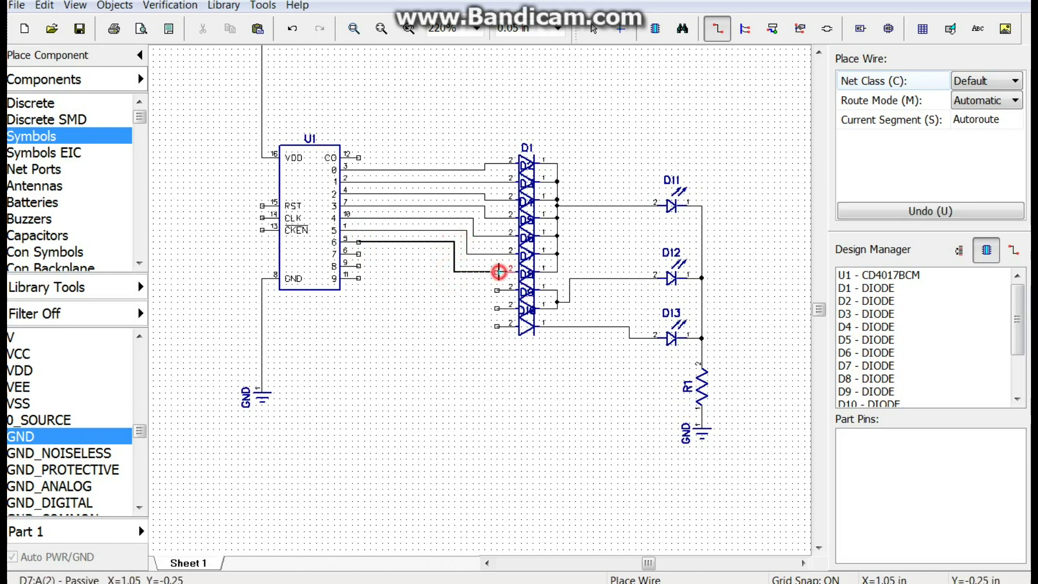
# Wire U1 outputs 7–9 with bent routes to the anodes of D8–D10.
pyautogui.click(358, 253)
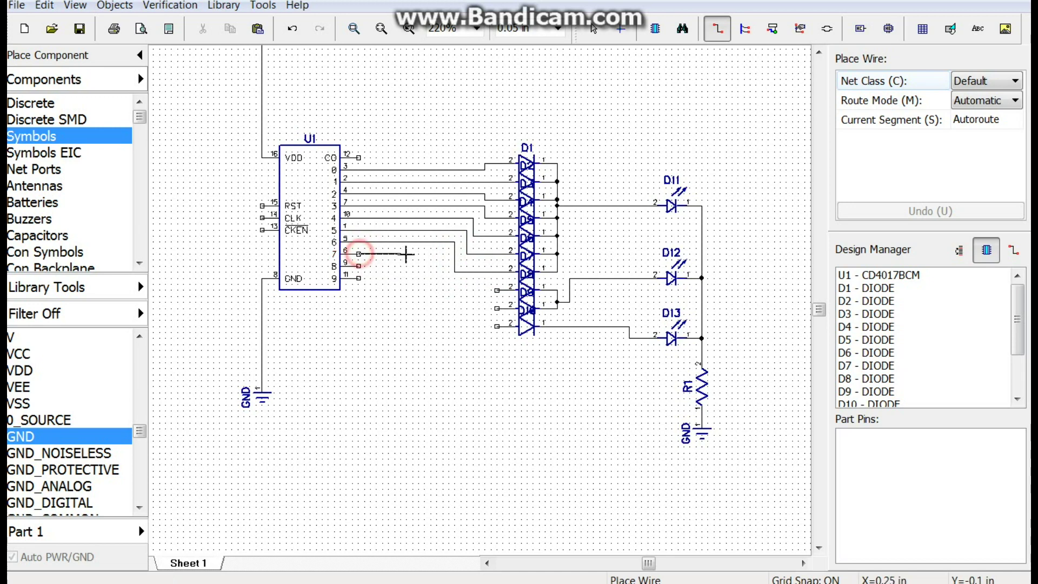
pyautogui.click(443, 254)
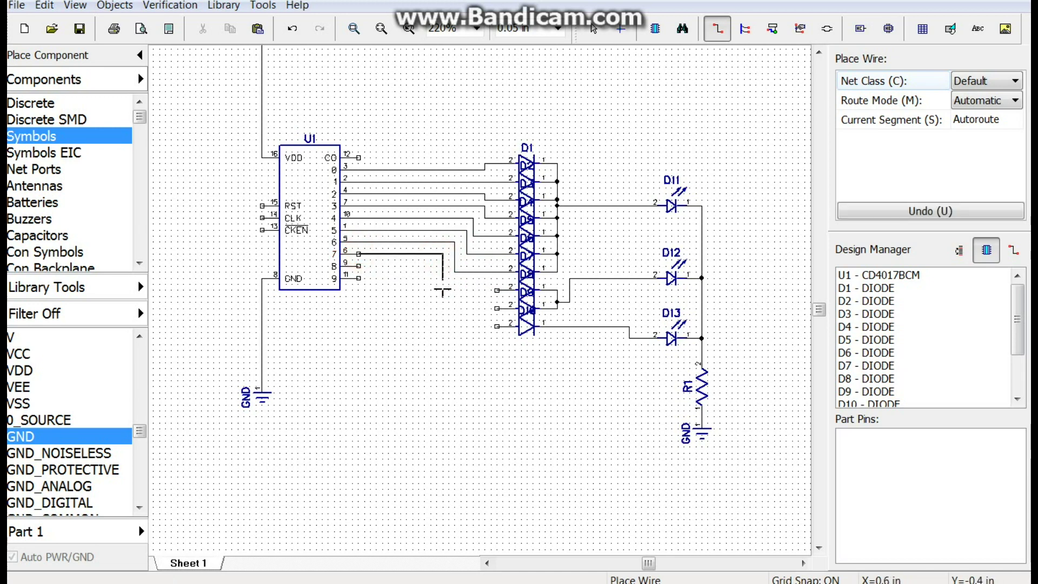
pyautogui.click(443, 290)
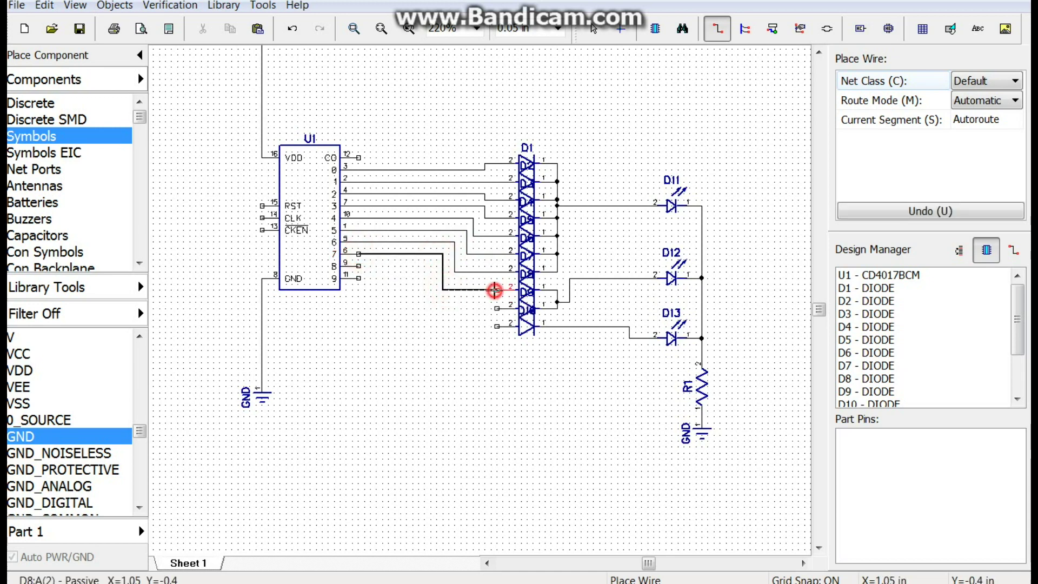
pyautogui.click(495, 290)
pyautogui.click(359, 266)
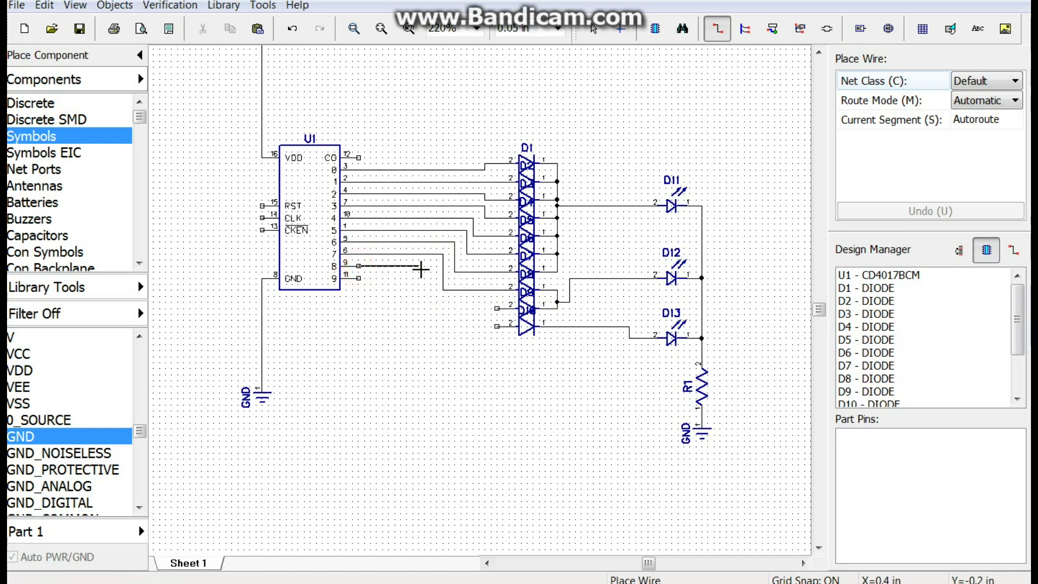
pyautogui.click(431, 266)
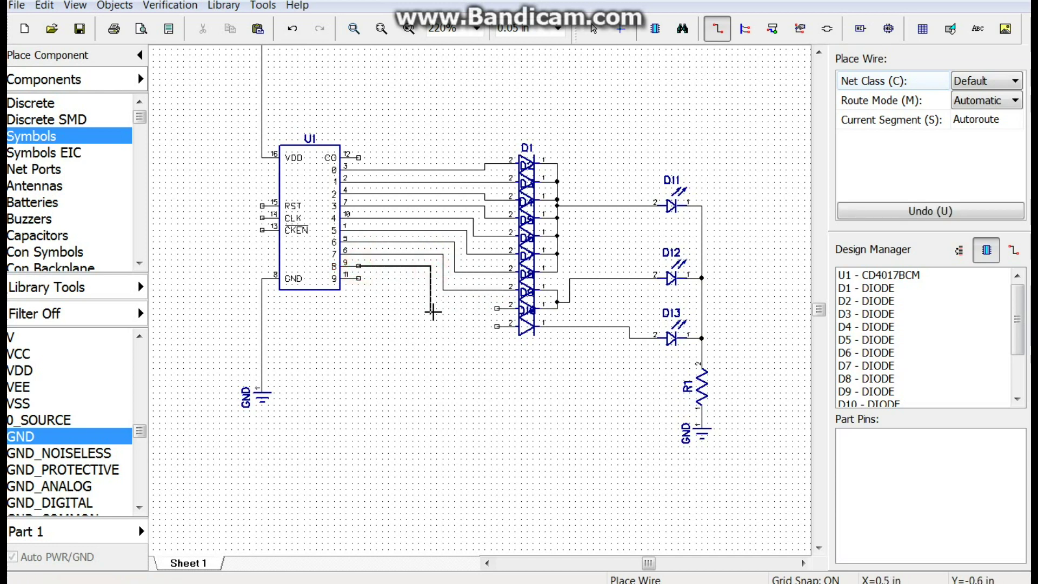
pyautogui.click(432, 309)
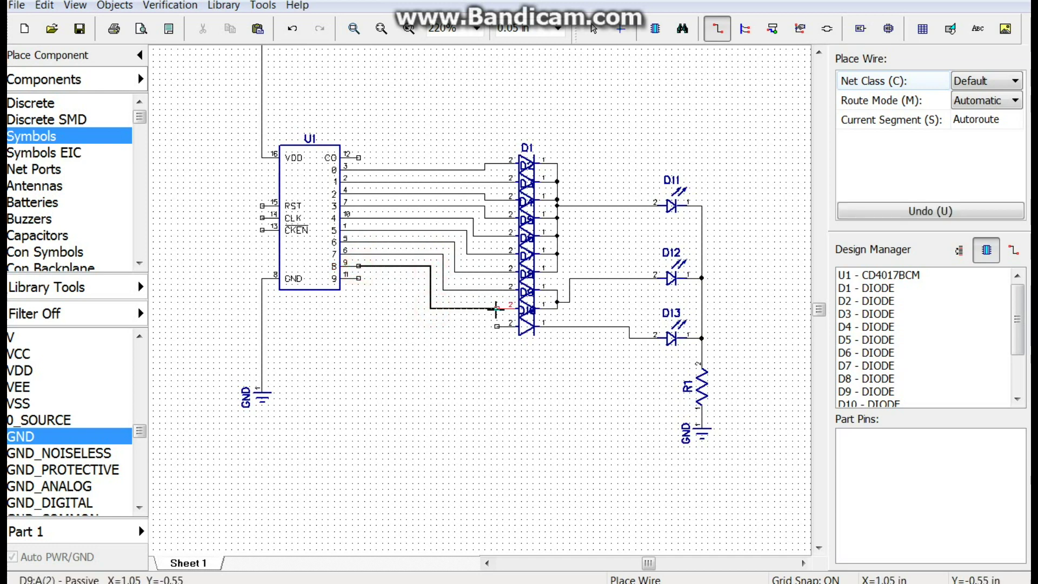
pyautogui.click(497, 309)
pyautogui.click(359, 277)
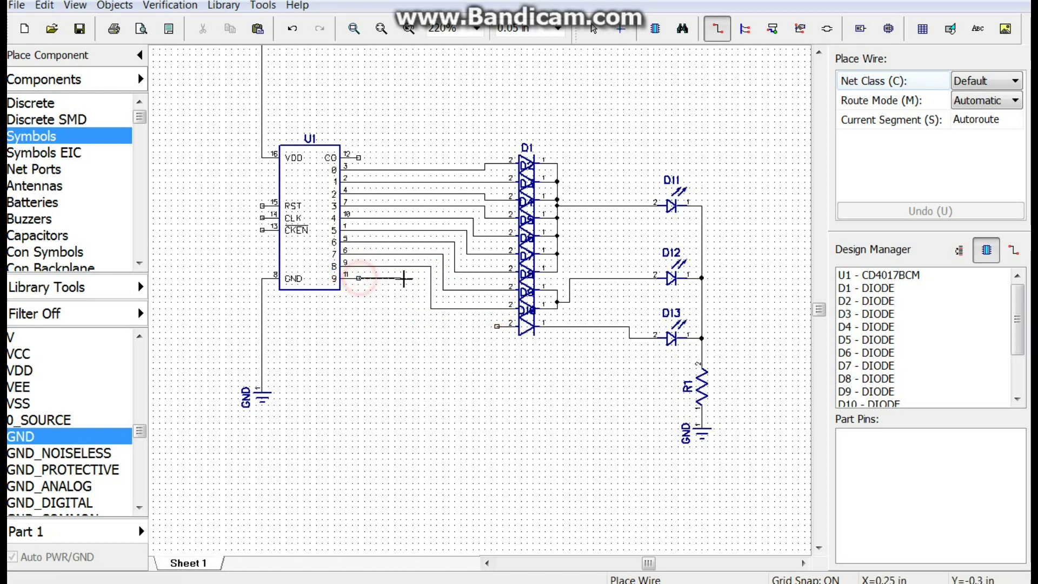
pyautogui.click(413, 278)
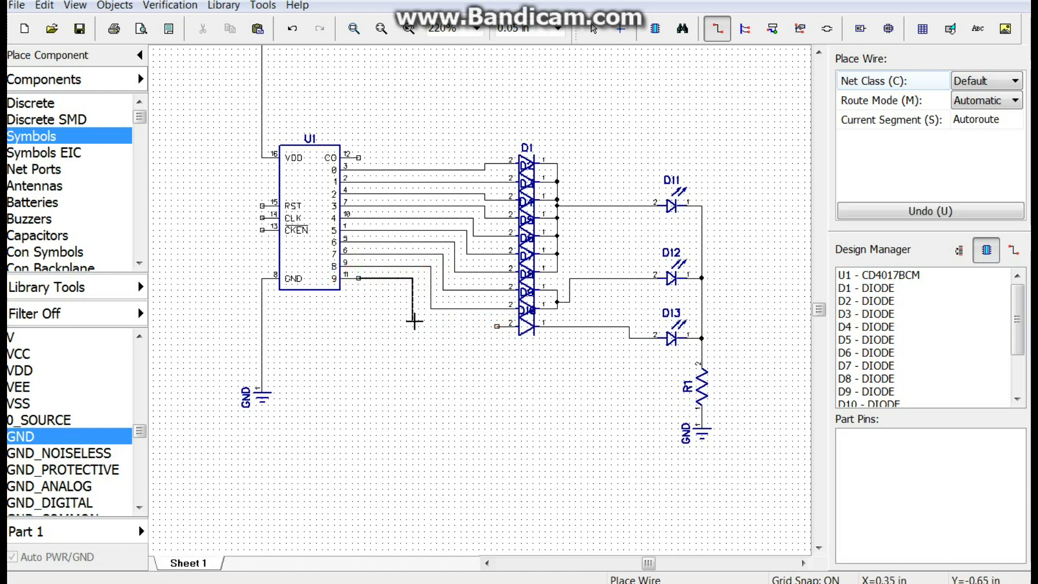
pyautogui.click(414, 326)
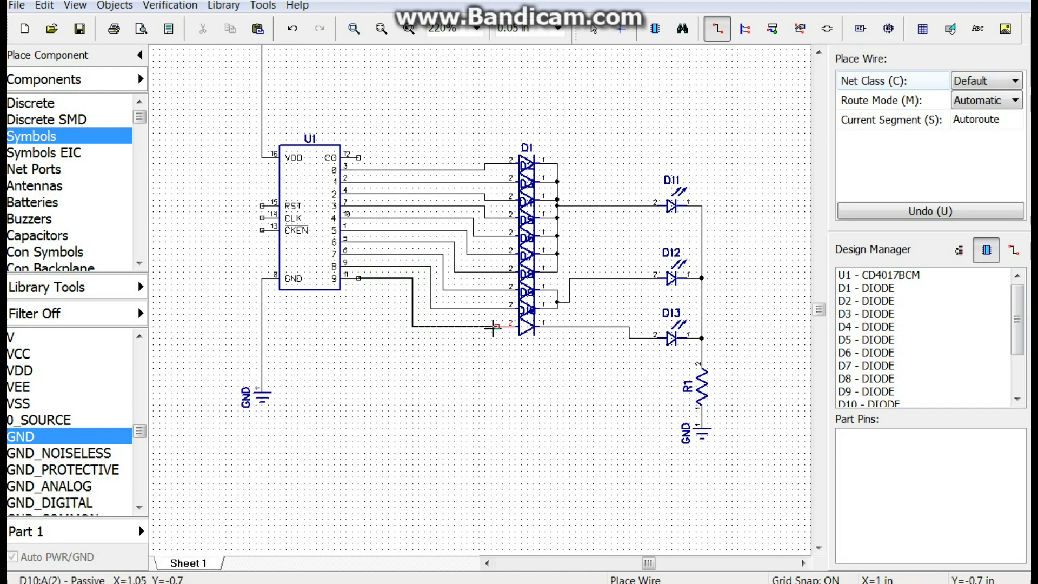
pyautogui.click(496, 327)
pyautogui.scroll(-3, 382, 336)
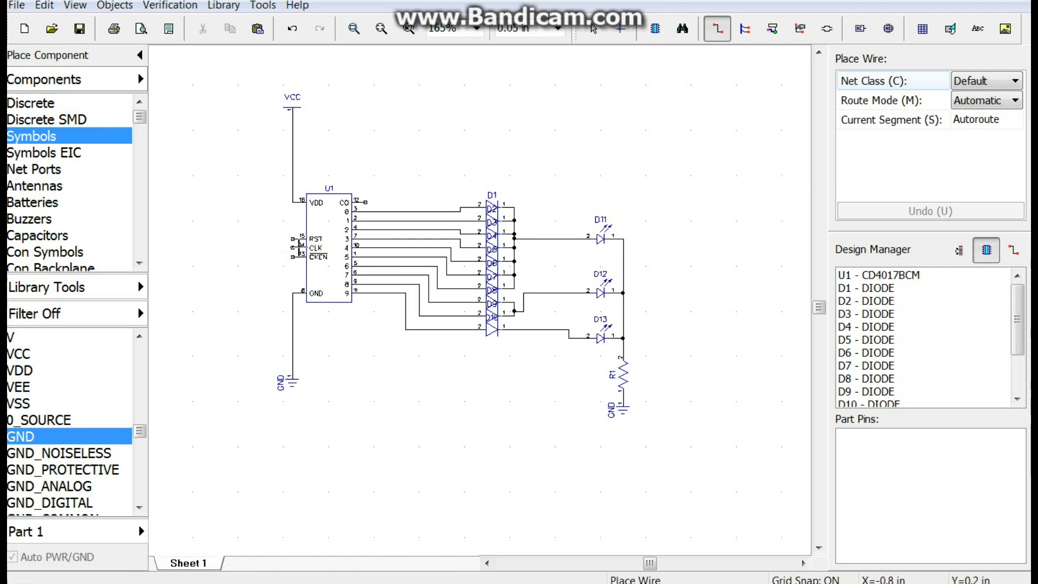
pyautogui.click(293, 248)
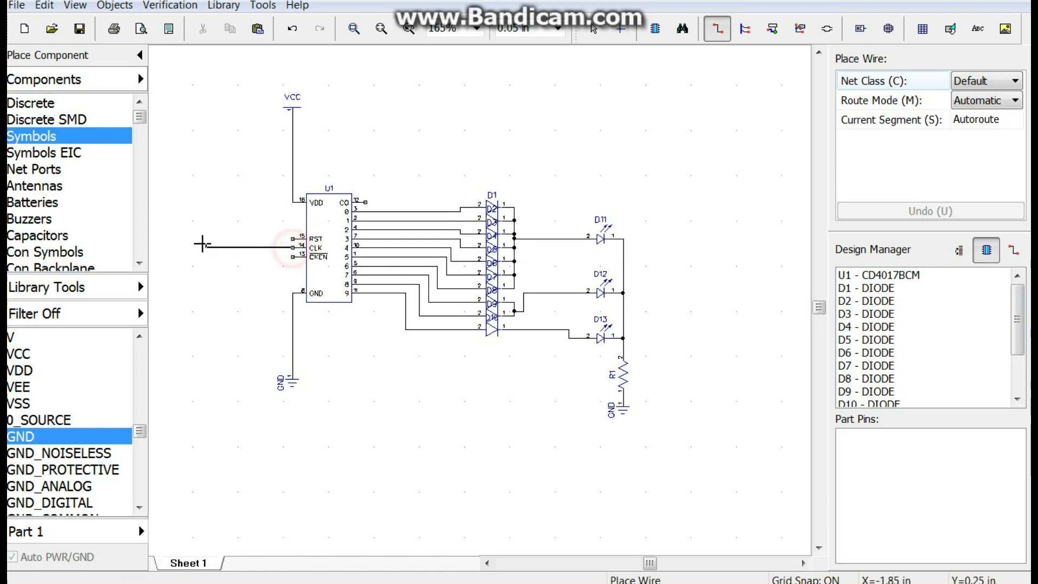
pyautogui.click(142, 245)
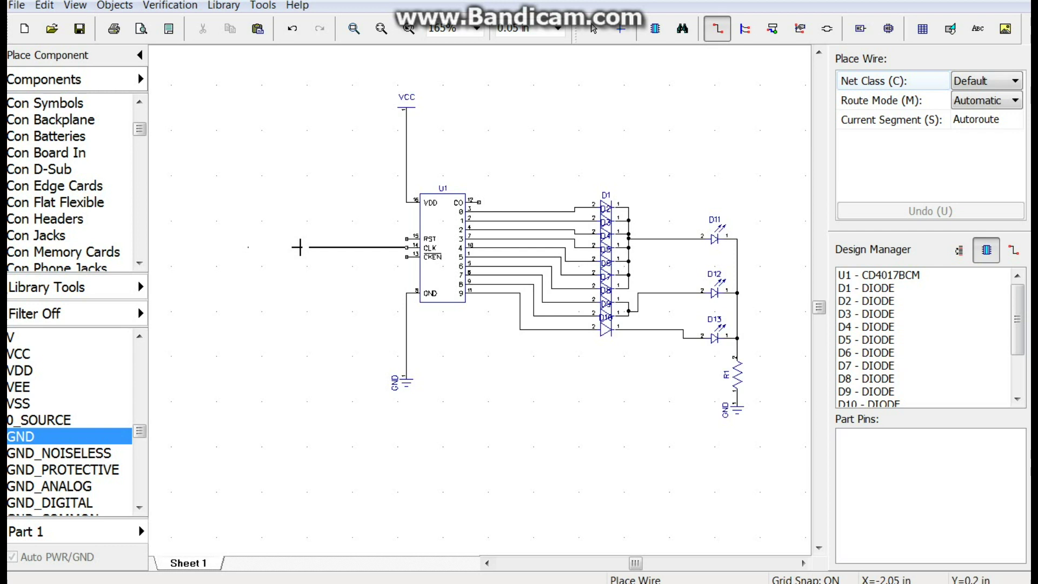
pyautogui.press('Escape')
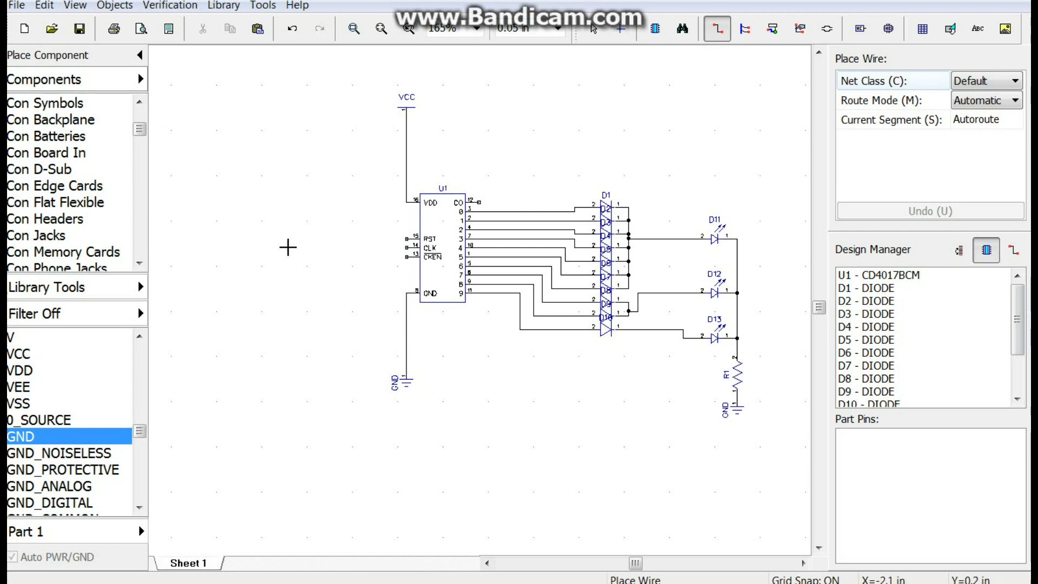